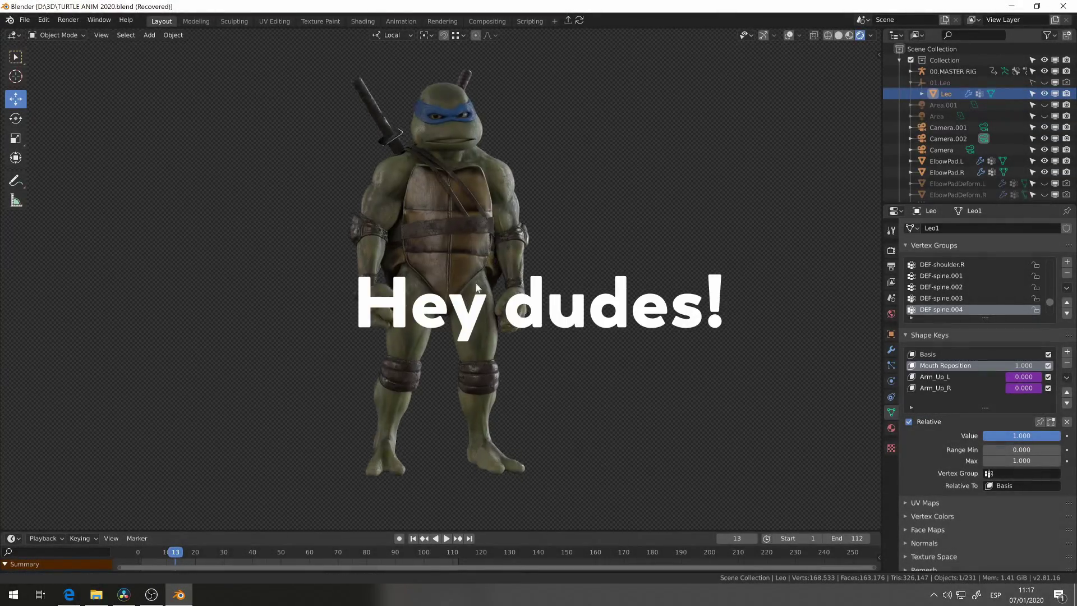
Zoom and pan around the turtle to inspect its legs, shell and face
scroll(477, 287, "up", 5)
mouse_move(510, 207)
middle_mouse_down("shift")
mouse_move(450, 267)
mouse_move(447, 231)
mouse_move(447, 249)
mouse_move(510, 255)
mouse_move(689, 255)
mouse_move(598, 224)
middle_mouse_up("shift")
scroll(561, 222, "up", 3)
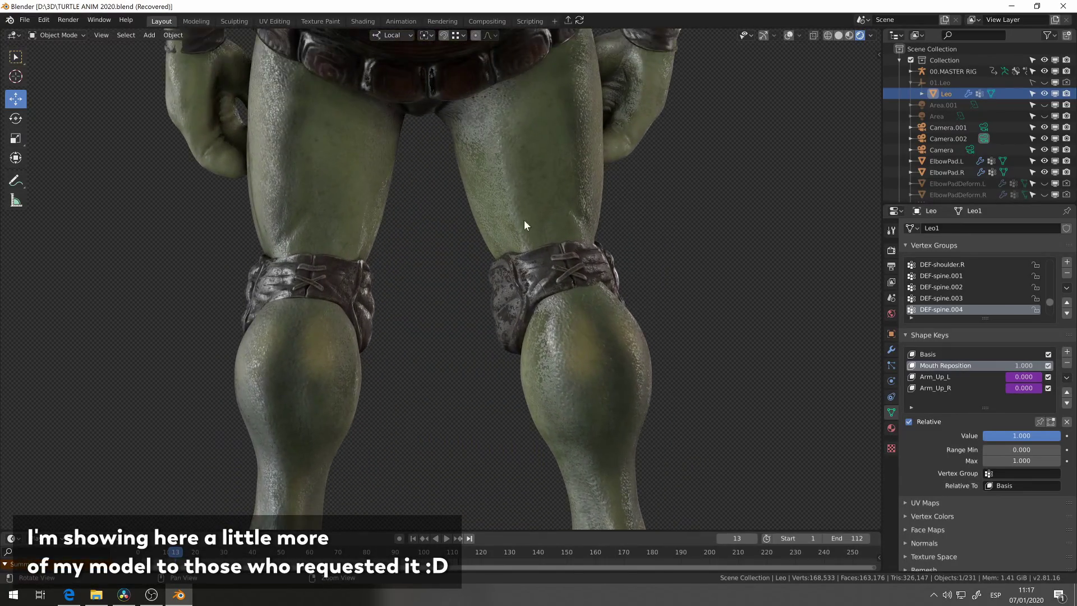
mouse_move(524, 225)
middle_mouse_down("shift")
mouse_move(531, 367)
mouse_move(493, 402)
mouse_move(488, 315)
mouse_move(479, 359)
mouse_move(530, 334)
mouse_move(371, 328)
mouse_move(407, 390)
mouse_move(415, 369)
mouse_move(458, 378)
mouse_move(438, 380)
mouse_move(488, 322)
mouse_move(709, 243)
middle_mouse_up("shift")
scroll(505, 336, "up", 2)
scroll(507, 286, "up", 2)
scroll(500, 337, "down", 3)
scroll(493, 357, "up", 3)
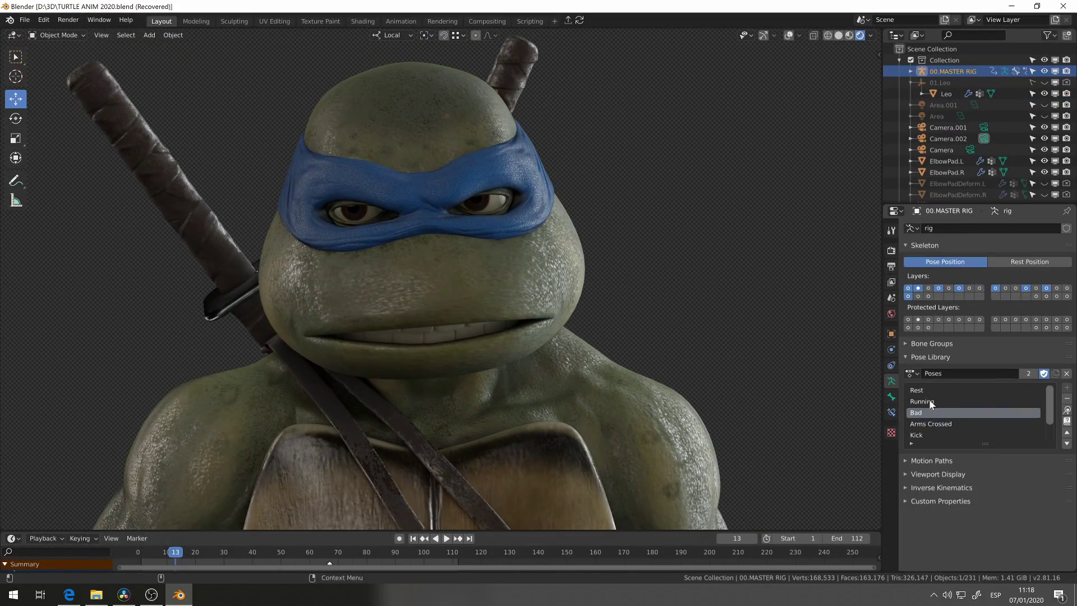
Apply the stored Running pose, inspect it from the side, then apply Arms Crossed
left_click(1067, 410)
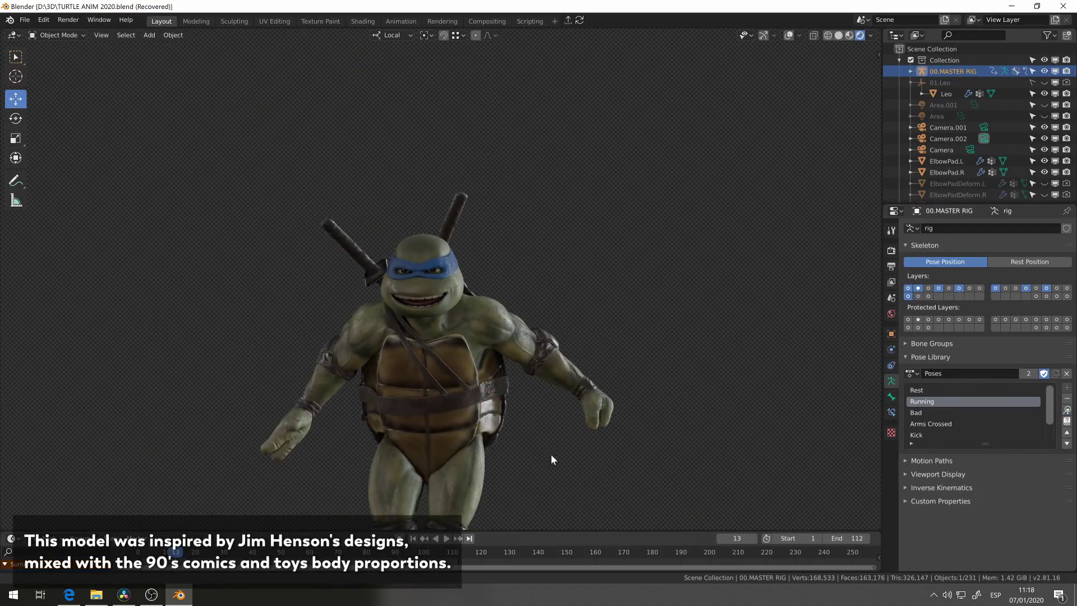
mouse_move(553, 456)
middle_mouse_down()
mouse_move(577, 318)
mouse_move(486, 335)
mouse_move(632, 334)
mouse_move(522, 314)
middle_mouse_up()
scroll(589, 318, "up", 4)
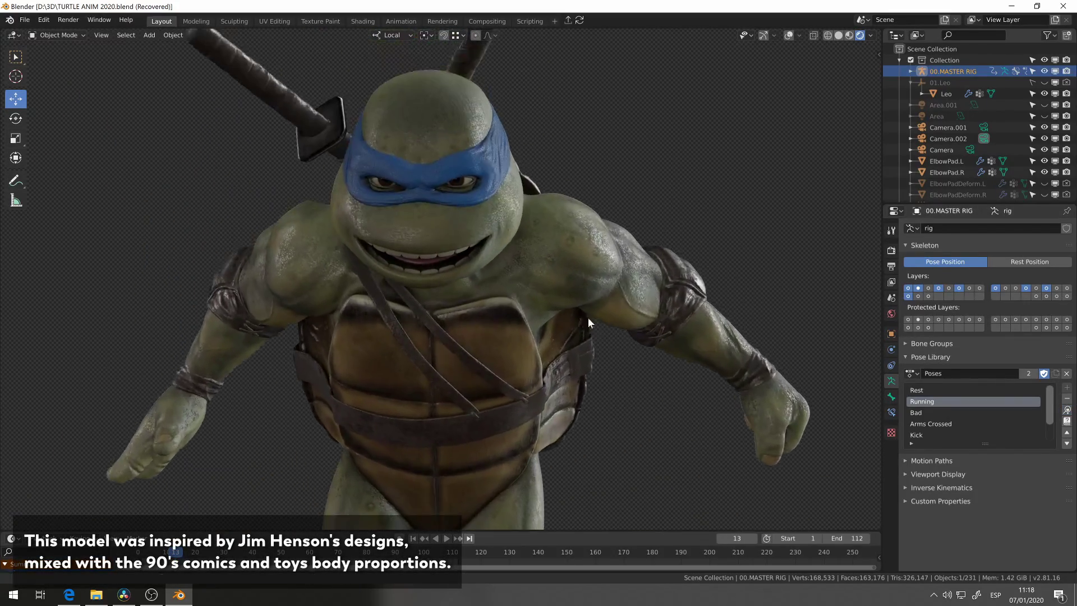
scroll(605, 290, "up", 5)
scroll(606, 291, "down", 2)
scroll(595, 348, "down", 5)
mouse_move(583, 406)
middle_mouse_down()
mouse_move(611, 373)
mouse_move(559, 353)
mouse_move(654, 374)
middle_mouse_up()
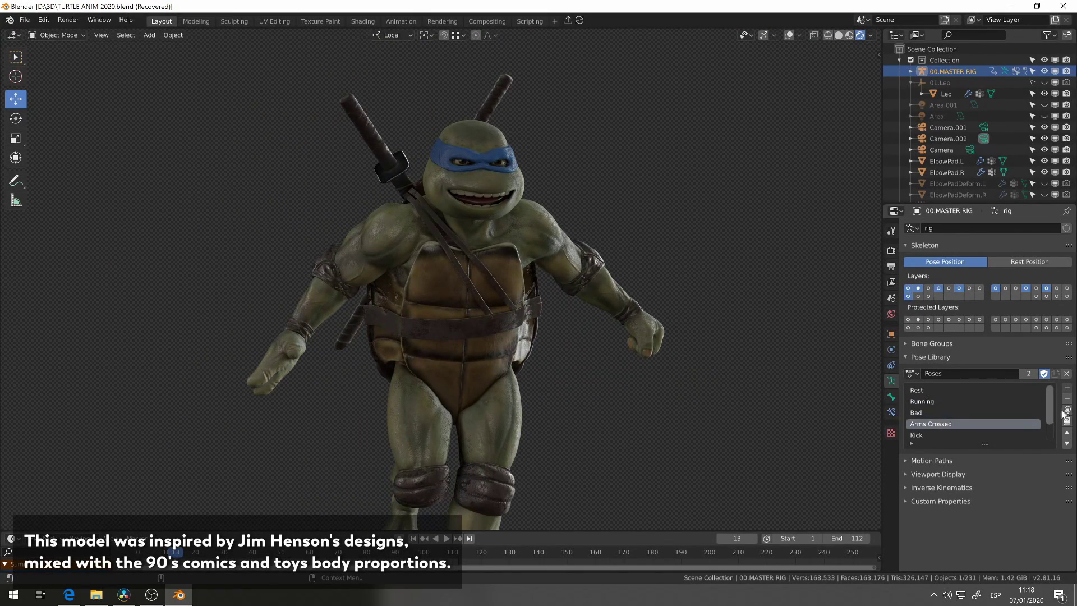
mouse_move(655, 334)
middle_mouse_down()
mouse_move(623, 335)
mouse_move(656, 274)
mouse_move(714, 372)
mouse_move(686, 372)
middle_mouse_up()
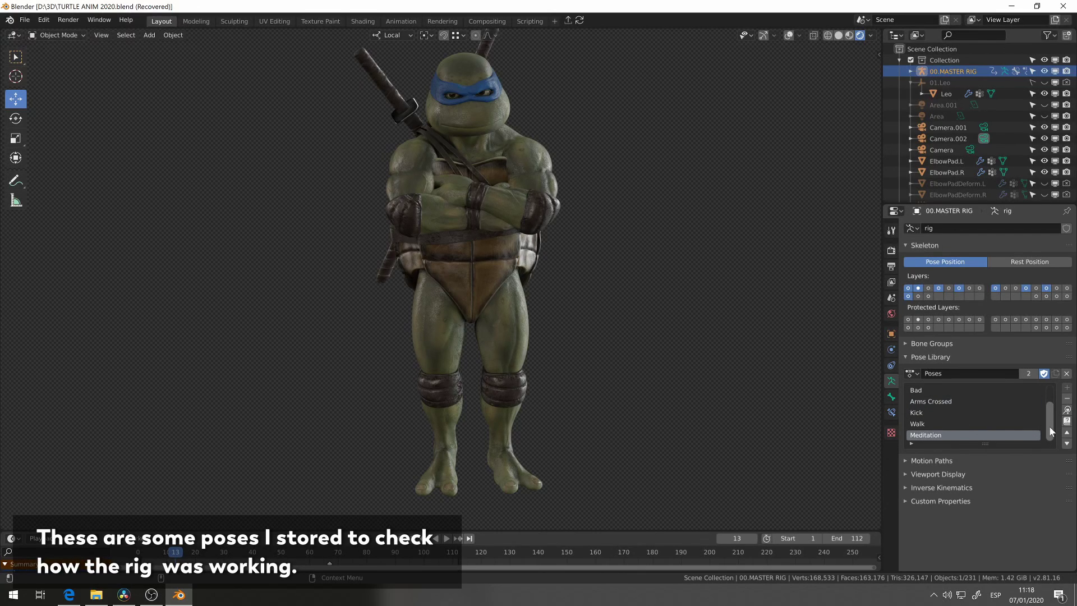
Apply the Kick pose in Pose Mode, inspect it from the side, then apply Walk
left_click(1067, 410)
key("ctrl+Tab")
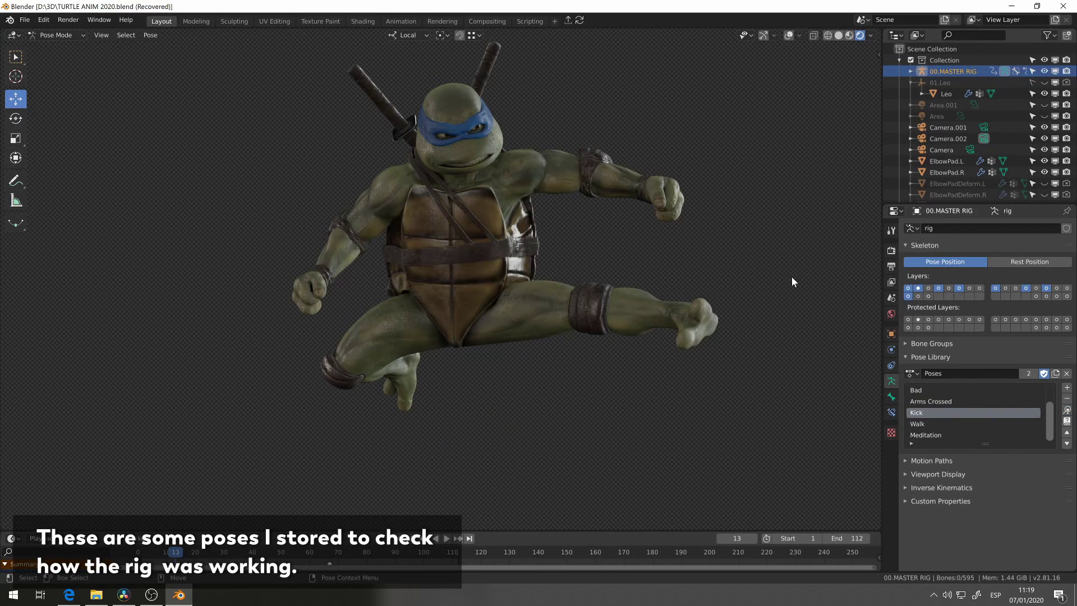
mouse_move(793, 277)
middle_mouse_down()
mouse_move(550, 257)
mouse_move(567, 298)
middle_mouse_up()
scroll(594, 240, "up", 3)
scroll(545, 339, "up", 3)
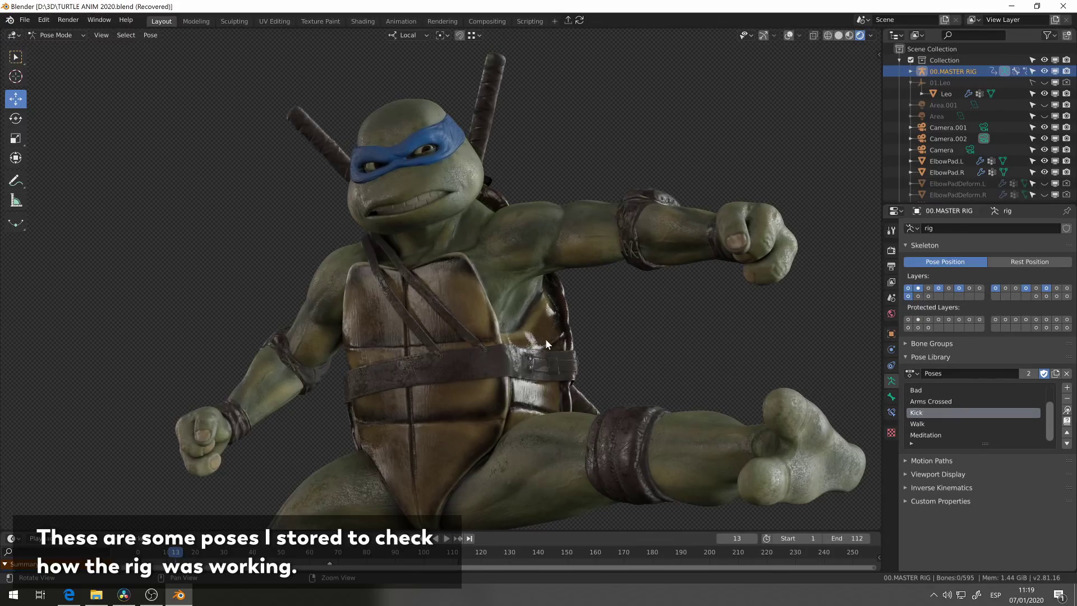
mouse_move(545, 339)
middle_mouse_down()
mouse_move(590, 271)
mouse_move(628, 279)
mouse_move(546, 278)
mouse_move(506, 376)
mouse_move(426, 389)
mouse_move(237, 373)
mouse_move(379, 281)
mouse_move(424, 321)
middle_mouse_up()
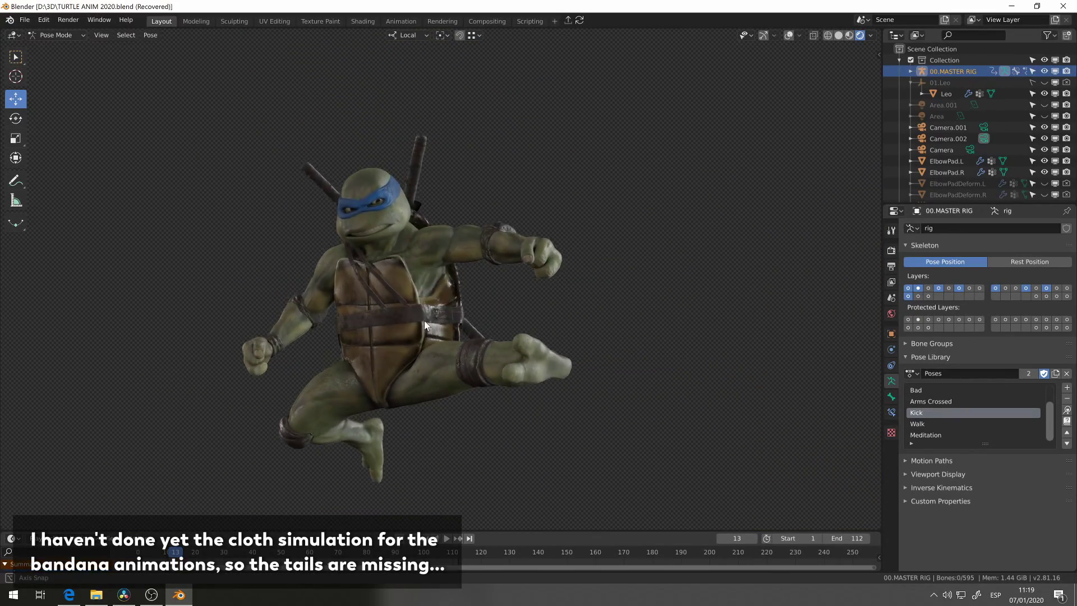
left_click(1067, 410)
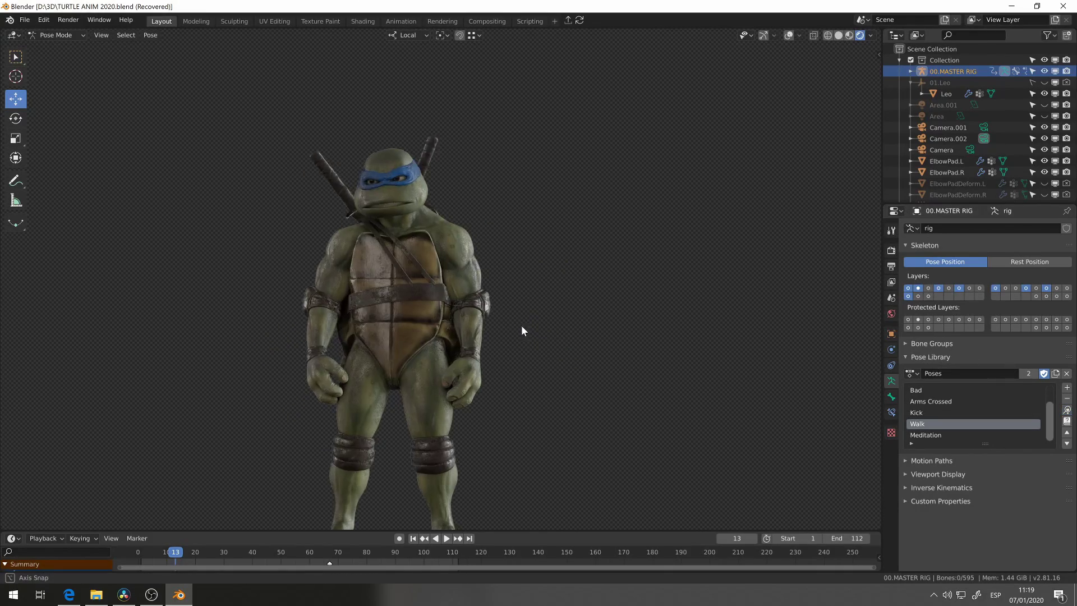
middle_click_drag(520, 325, 427, 234)
Hide the Mask object in the Outliner and switch to the Animation workspace
scroll(521, 236, "up", 5)
scroll(561, 309, "down", 5)
middle_click_drag(605, 382, 606, 388)
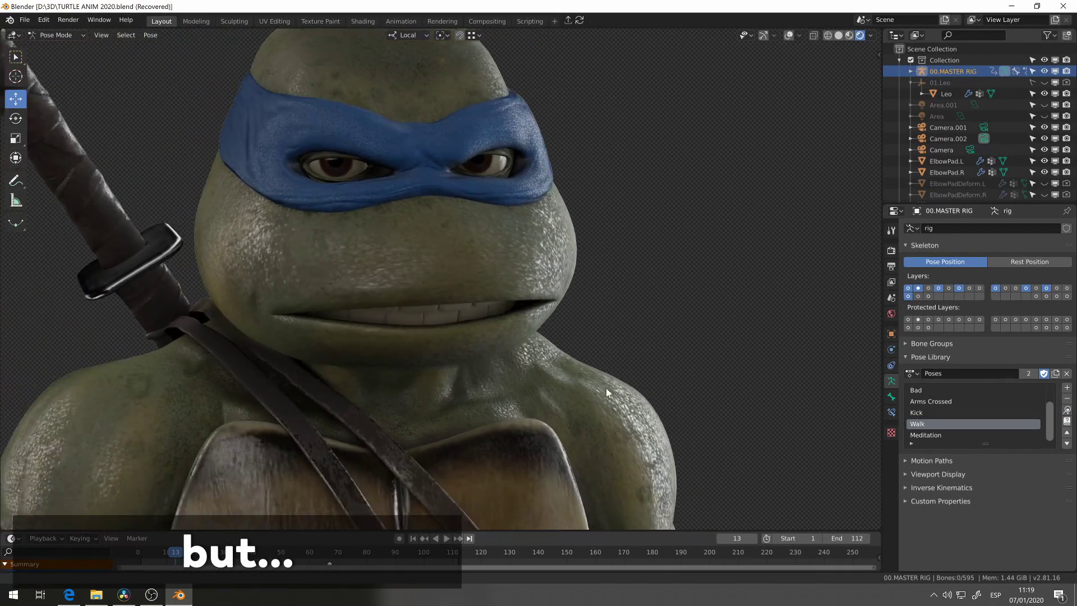
scroll(982, 124, "down", 3)
scroll(981, 123, "down", 3)
scroll(982, 123, "down", 2)
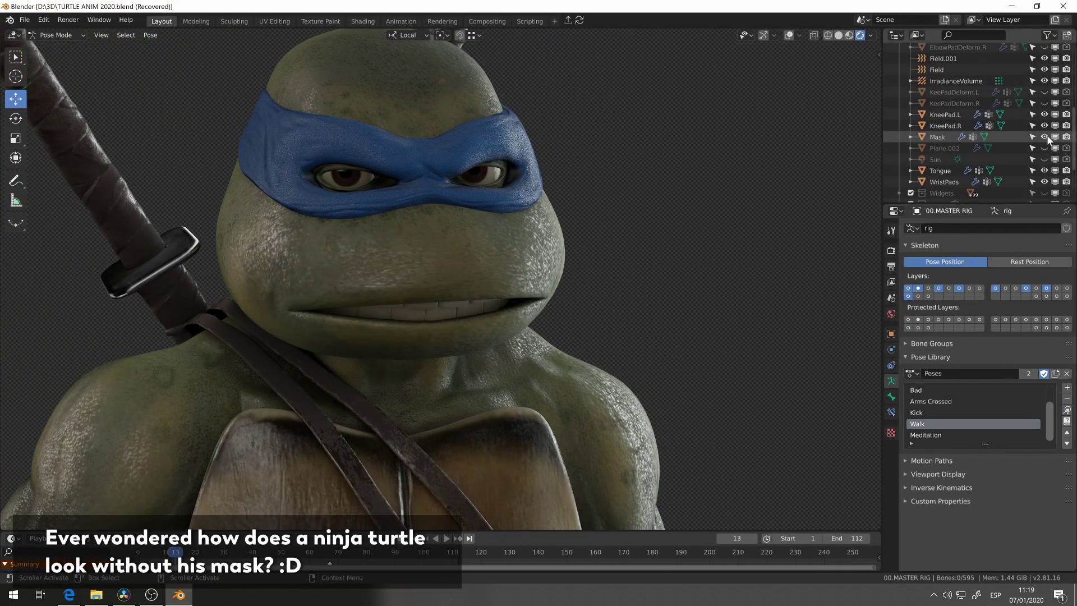
left_click(1044, 137)
mouse_move(726, 245)
middle_mouse_down()
mouse_move(681, 261)
mouse_move(790, 362)
middle_mouse_up()
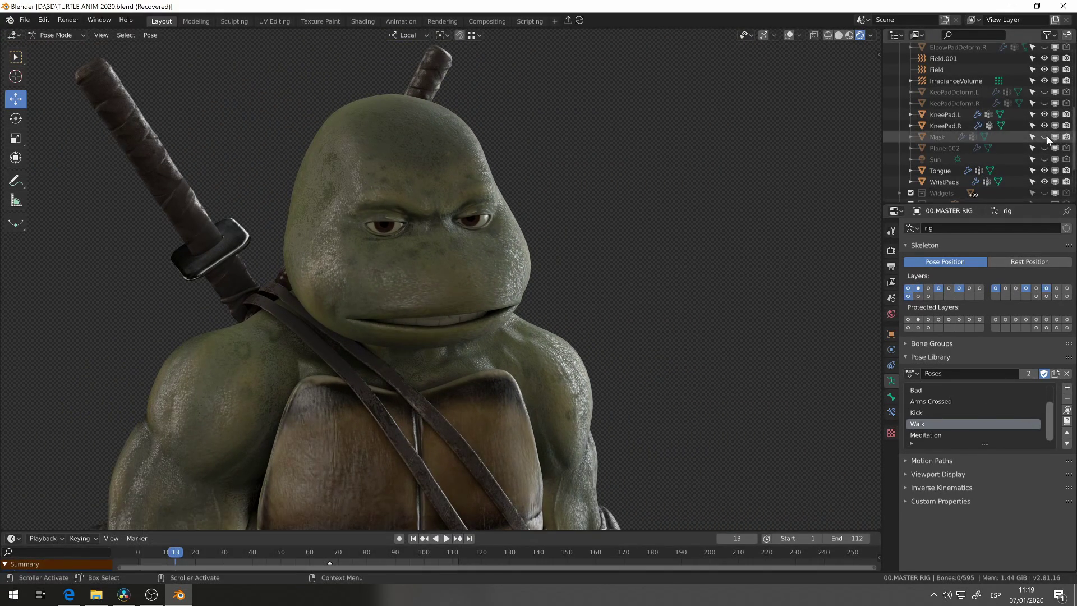
left_click(401, 20)
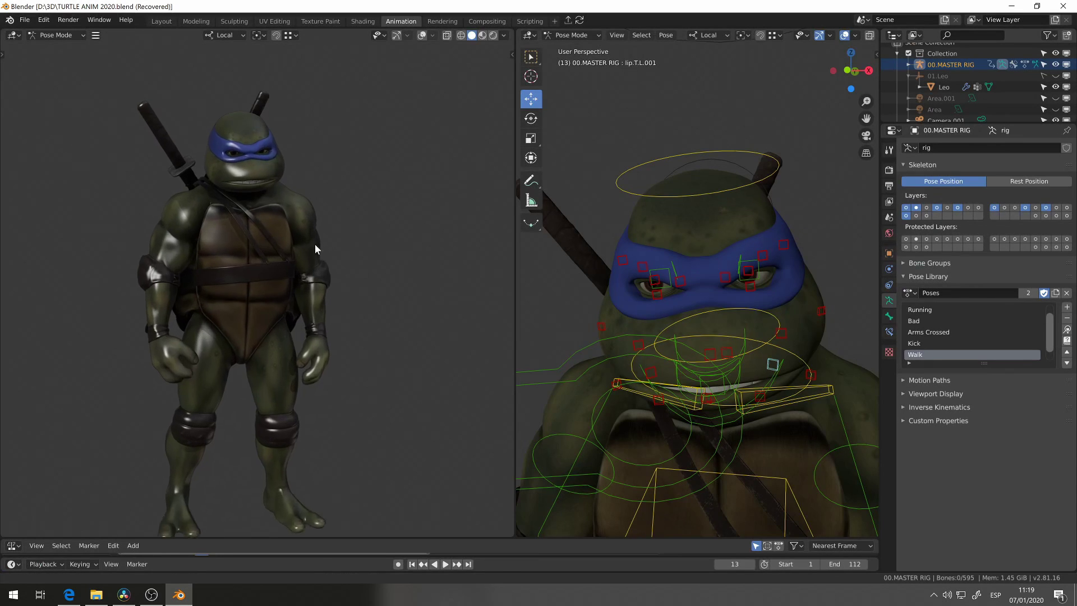
Enable Simplify and play the frames 1–112 walk cycle, orbiting the left view
left_click(889, 170)
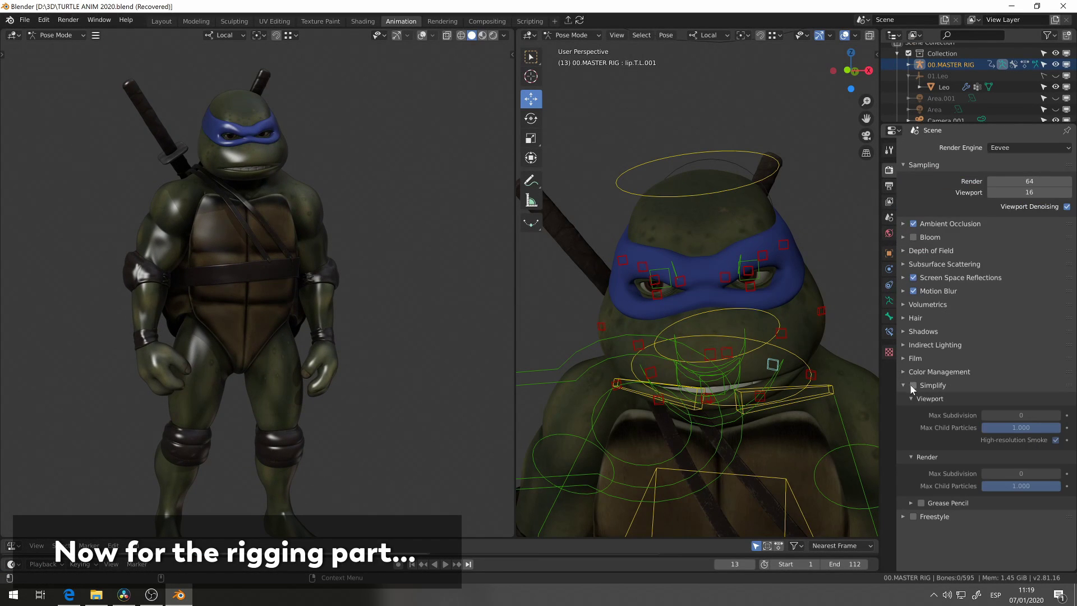
middle_click_drag(443, 296, 357, 306)
key("space")
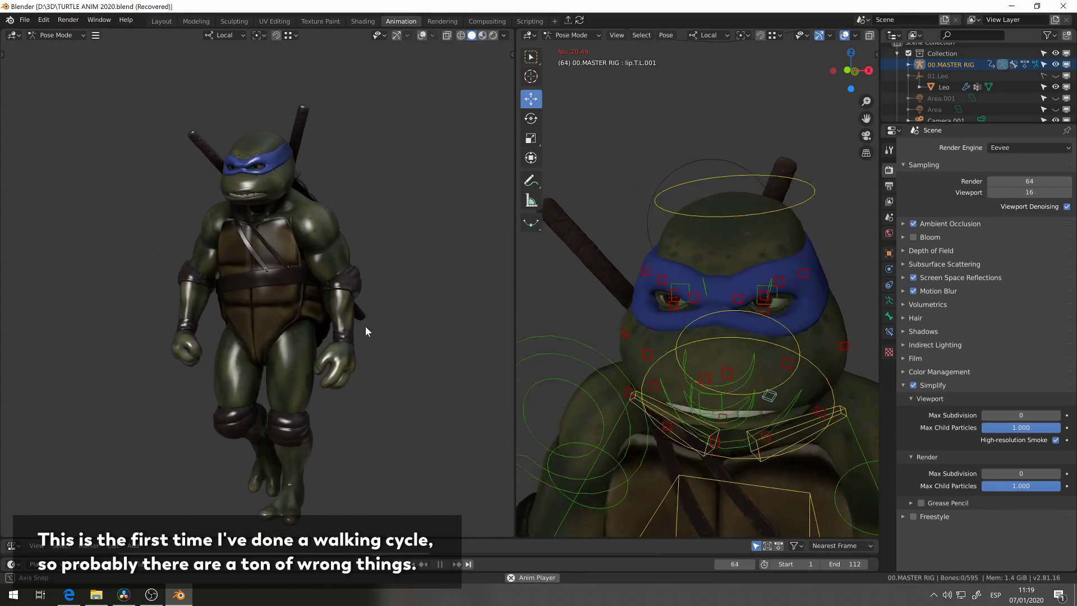
mouse_move(365, 325)
middle_mouse_down()
mouse_move(303, 328)
mouse_move(271, 311)
mouse_move(271, 244)
mouse_move(373, 284)
mouse_move(338, 304)
mouse_move(261, 304)
middle_mouse_up()
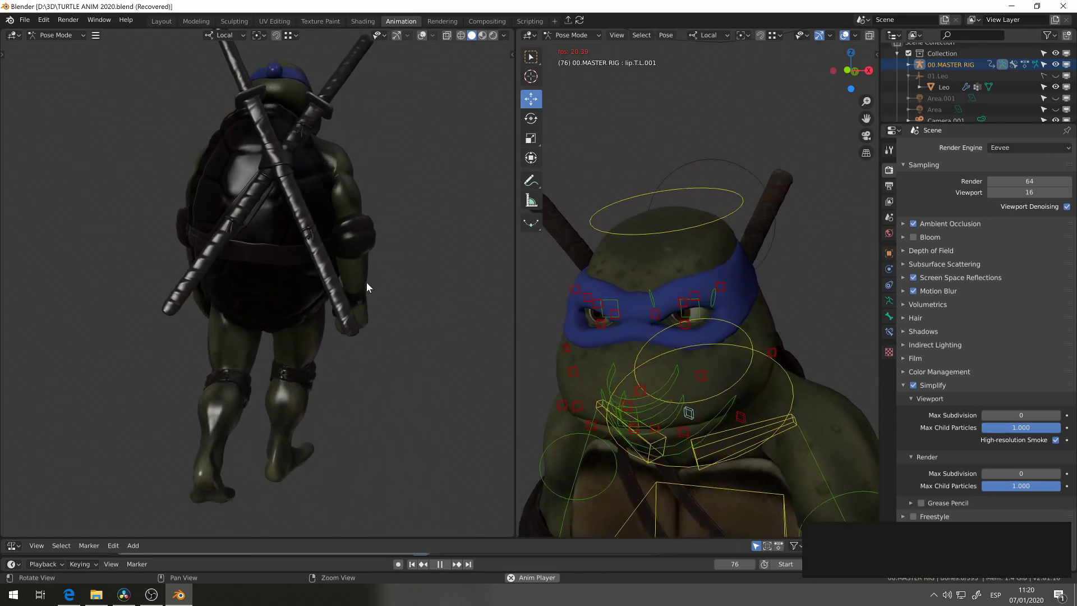
mouse_move(366, 282)
middle_mouse_down()
mouse_move(240, 299)
mouse_move(332, 265)
mouse_move(373, 321)
mouse_move(349, 329)
mouse_move(305, 305)
mouse_move(349, 311)
middle_mouse_up()
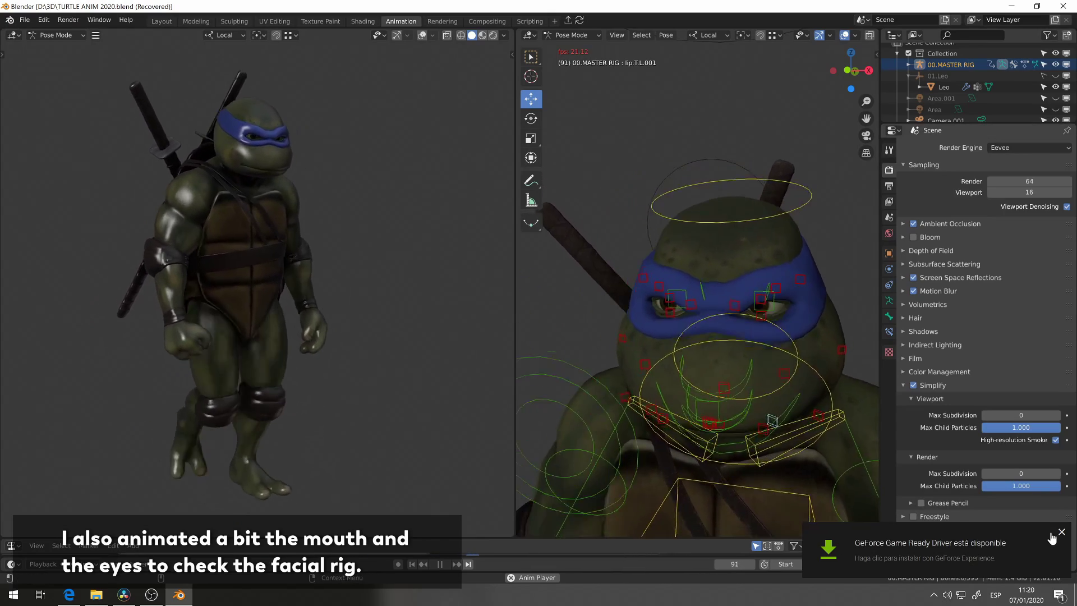
left_click(1060, 530)
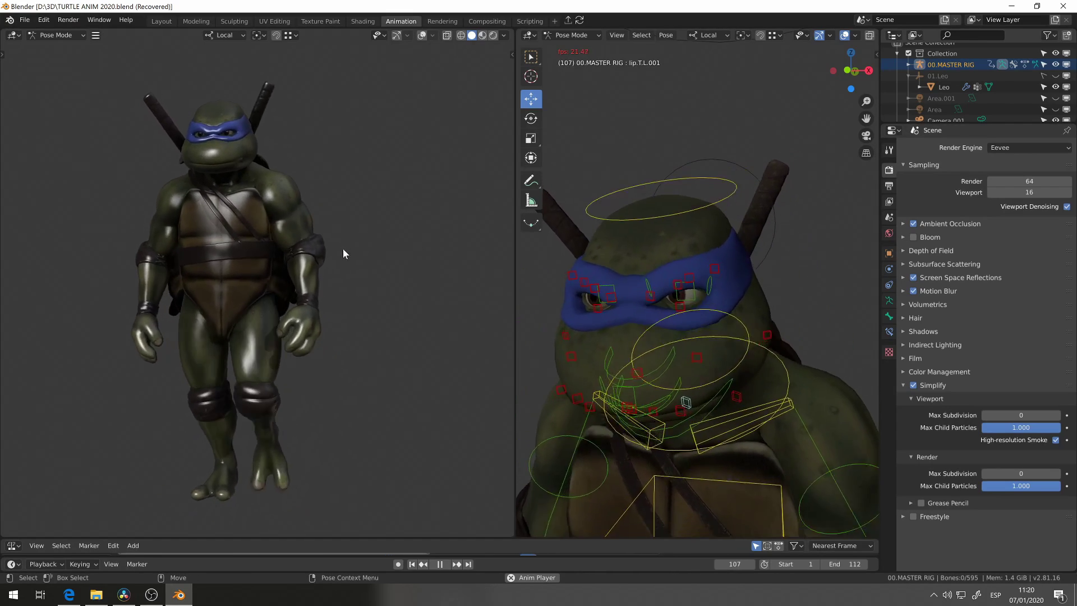
Stop playback and trackball-rotate the torso control to bend the turtle's body
key("space")
scroll(729, 273, "down", 5, "shift")
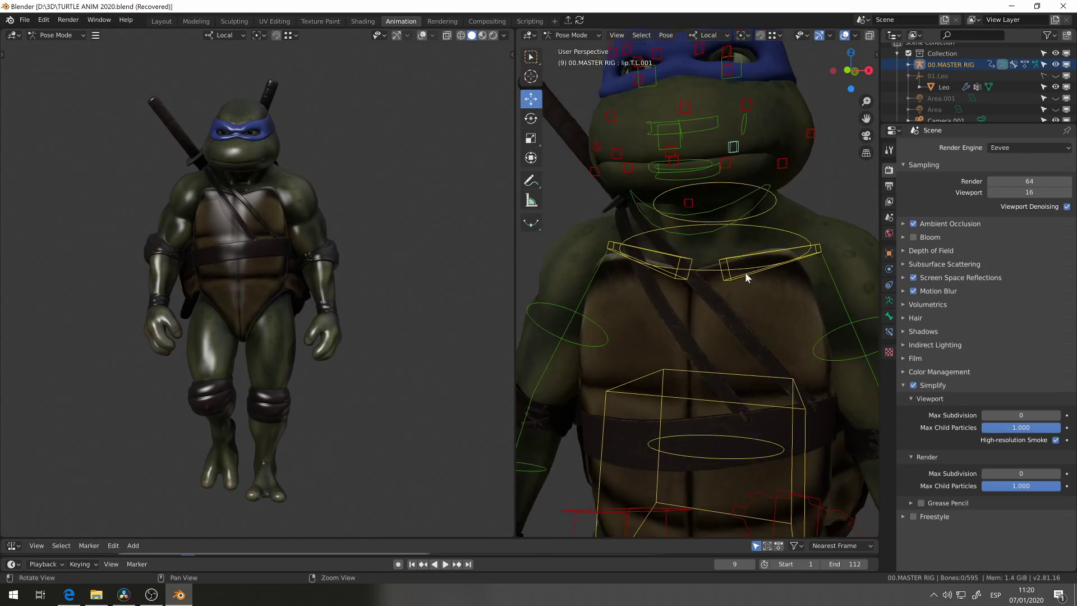
scroll(752, 368, "down", 3)
scroll(735, 368, "down", 1)
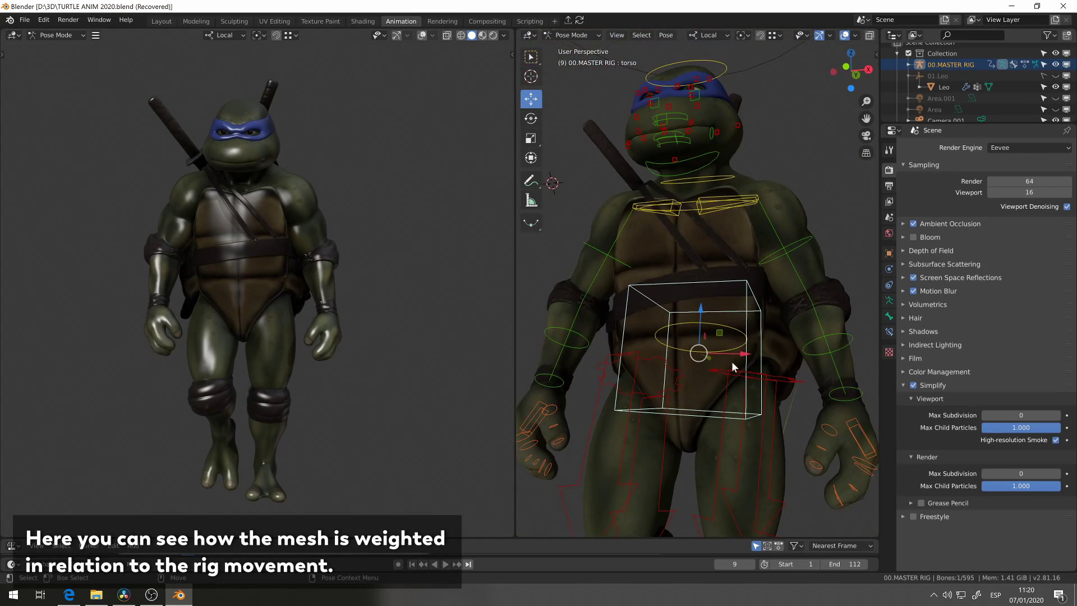
left_click_drag(702, 356, 687, 387)
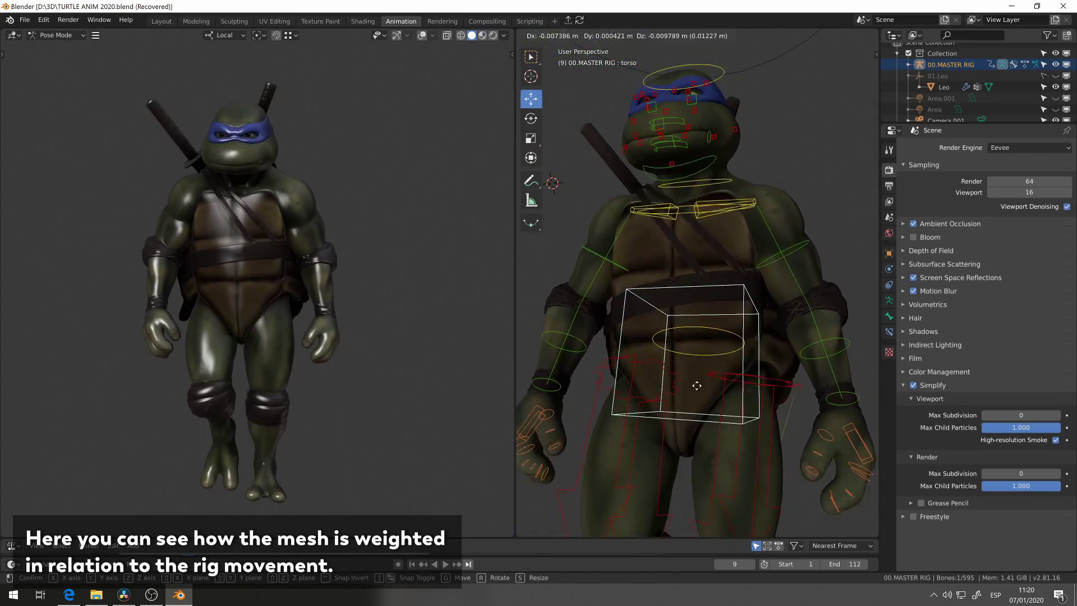
key("shift+space")
key("r")
middle_click_drag(726, 369, 725, 337)
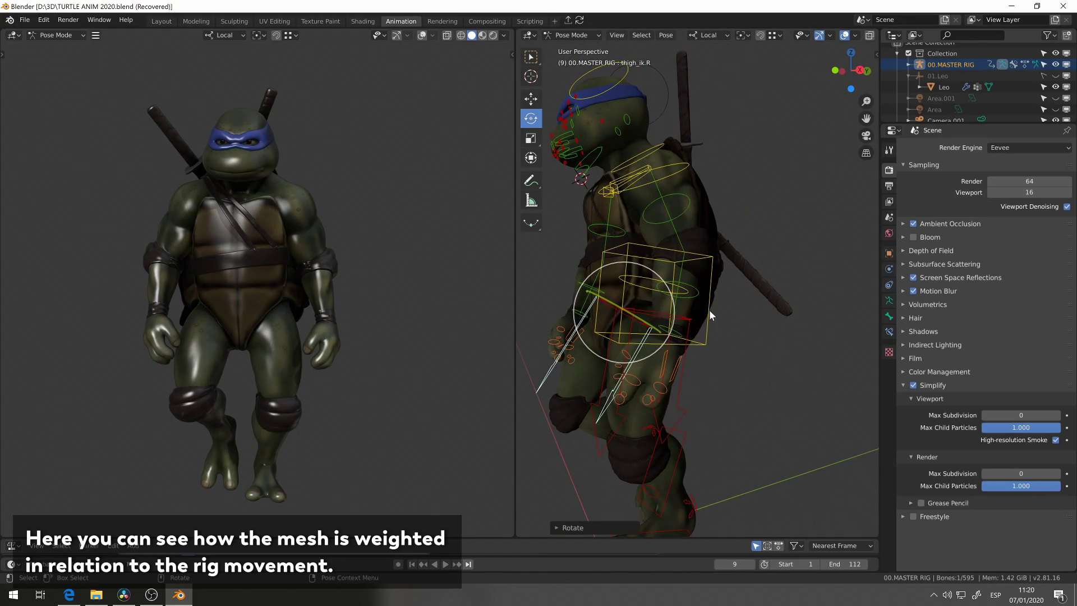
mouse_move(634, 282)
left_mouse_down()
mouse_move(637, 297)
mouse_move(644, 287)
mouse_move(621, 254)
left_mouse_up()
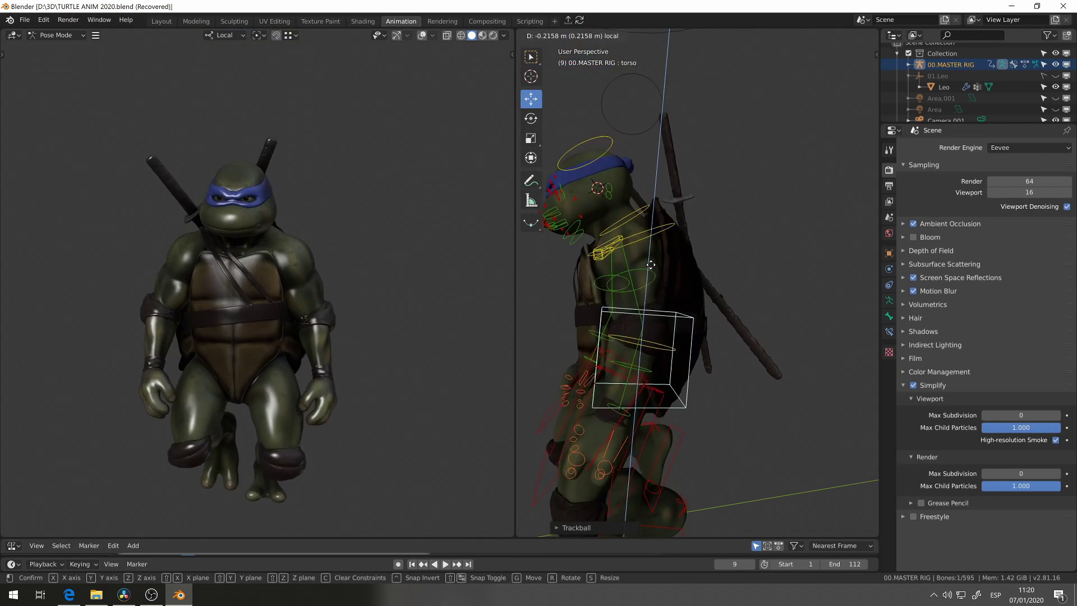
Tilt and twist the torso, then rotate the chest bone on its local axis
middle_click_drag(263, 303, 314, 302)
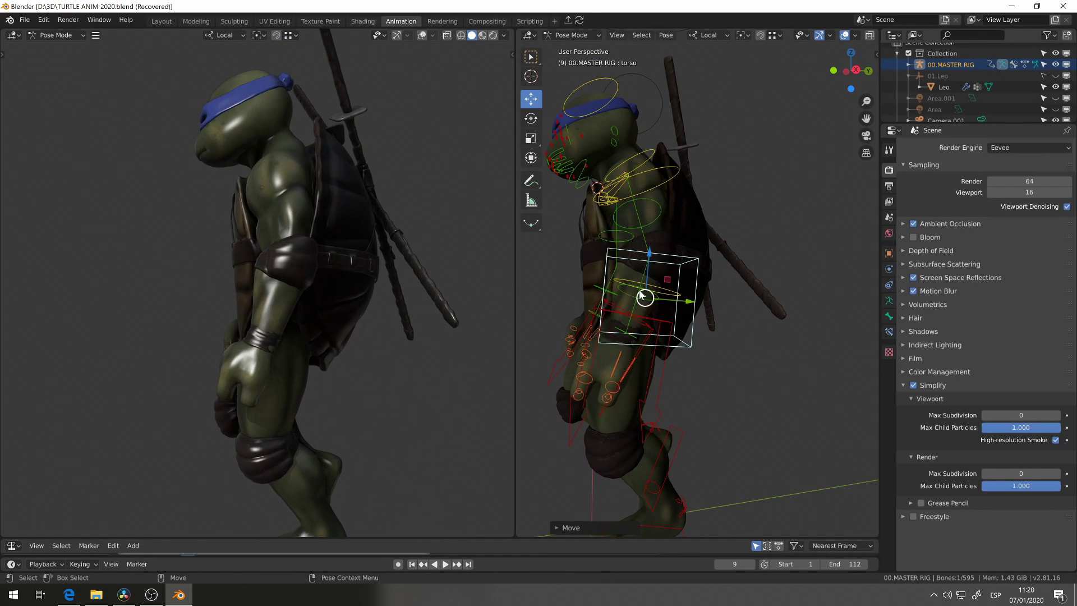
left_click(530, 118)
left_click_drag(670, 279, 682, 305)
middle_click_drag(511, 312, 473, 287)
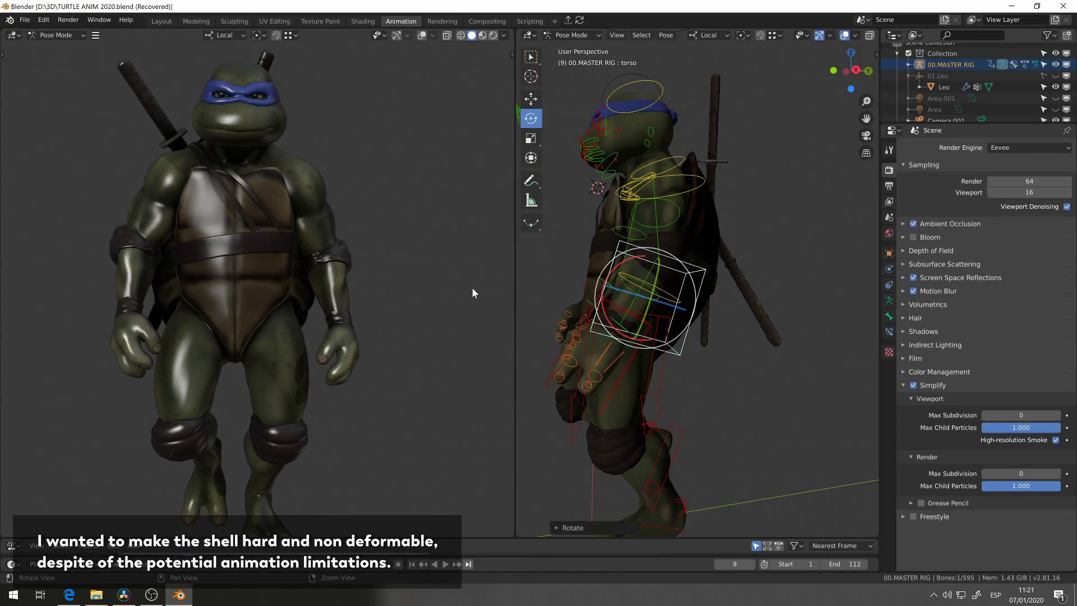
middle_click_drag(589, 287, 699, 285)
left_click_drag(699, 291, 705, 201)
key("r")
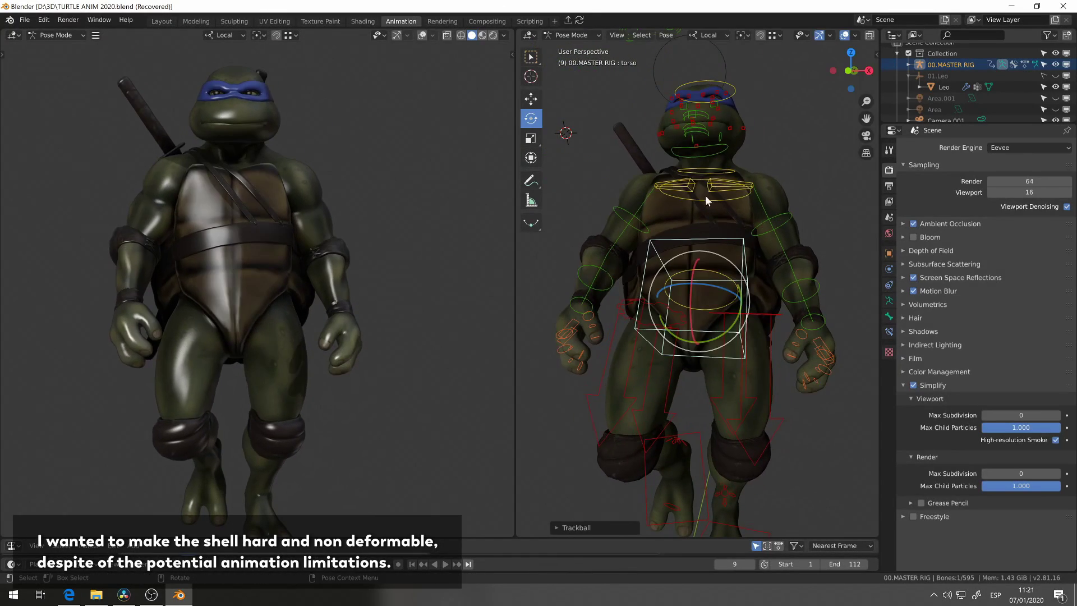
mouse_move(710, 243)
left_mouse_down()
mouse_move(713, 252)
mouse_move(711, 224)
left_mouse_up()
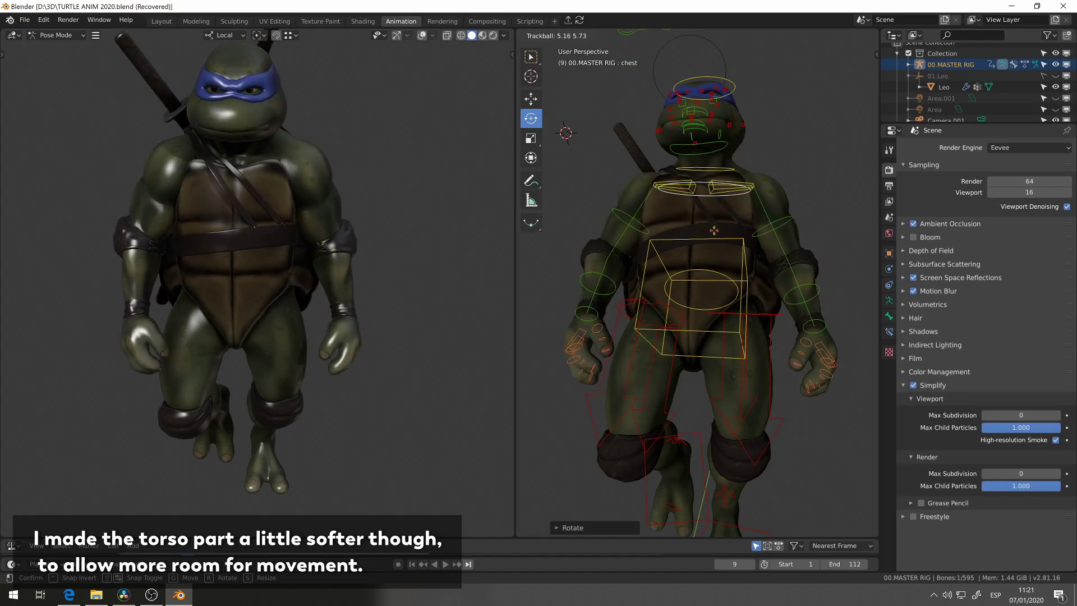
left_click(711, 224)
Free-rotate the chest bone, checking the shell stays rigid, then select the torso bone
middle_click_drag(224, 234, 308, 234)
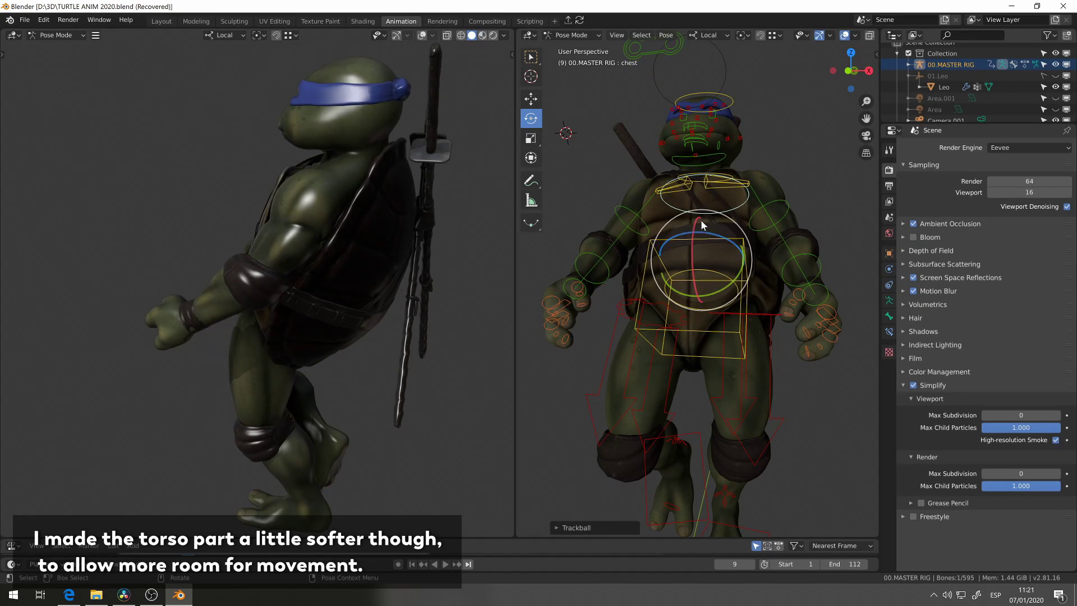
key("r")
key("r")
left_click(714, 199)
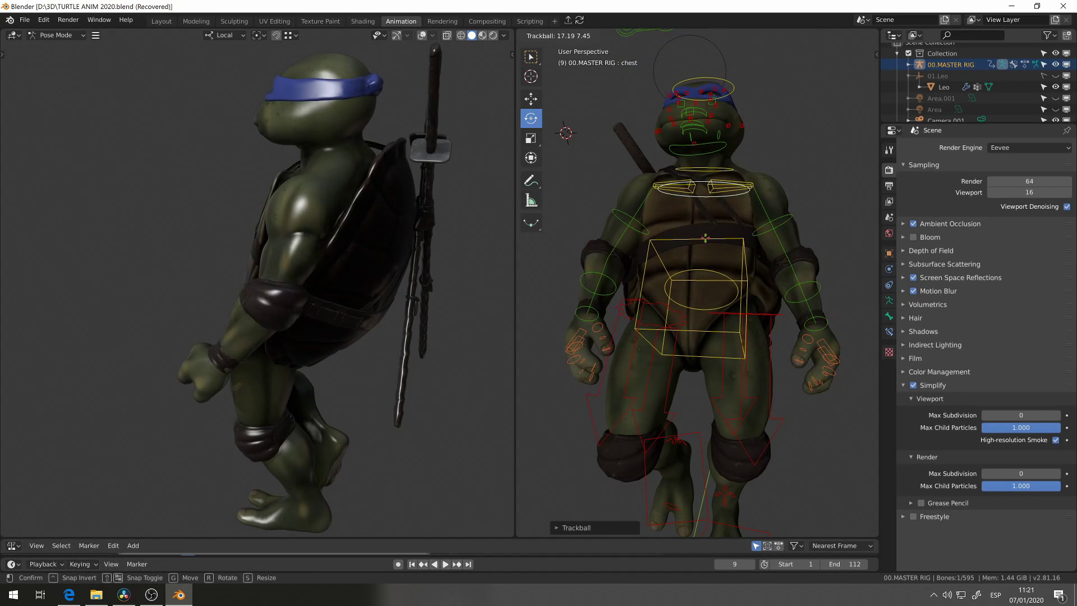
scroll(703, 210, "up", 1)
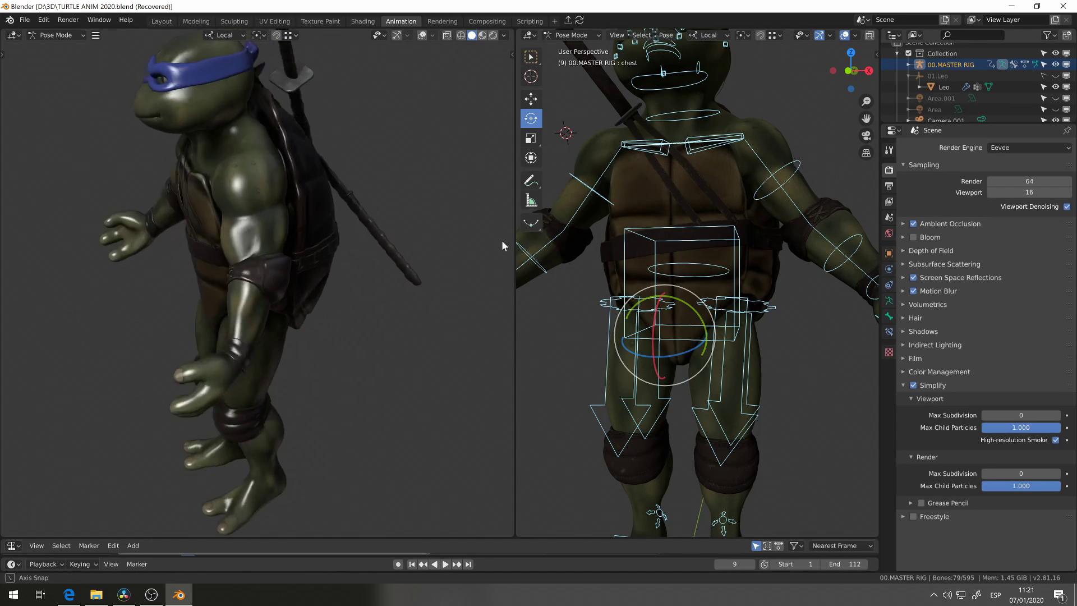
middle_click_drag(503, 240, 540, 230)
left_click(732, 240)
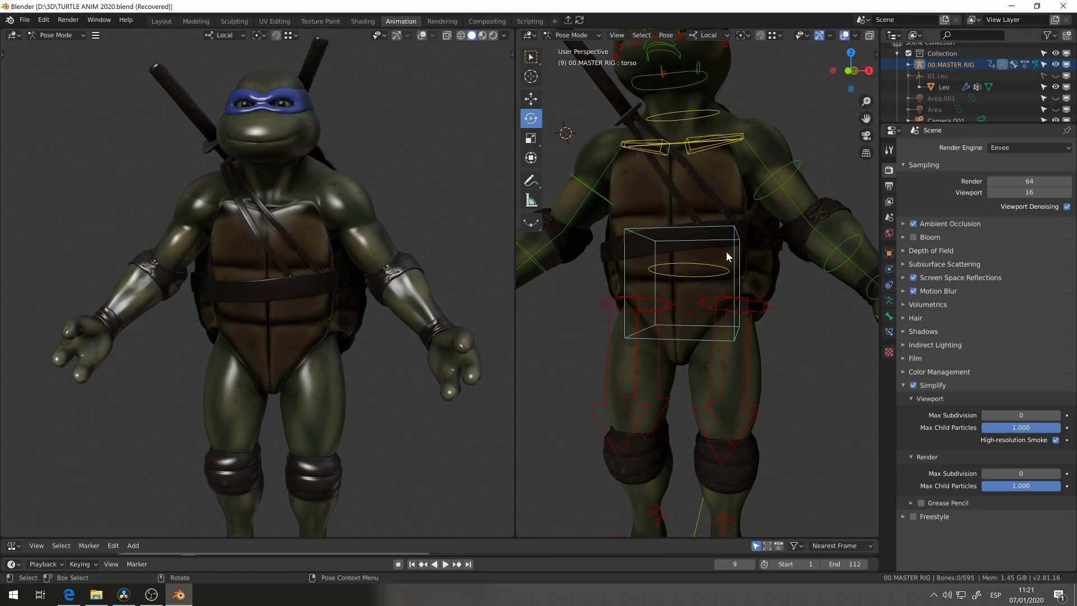
Free-rotate the hips and torso to turn the whole character to face front
middle_click_drag(303, 242, 349, 241)
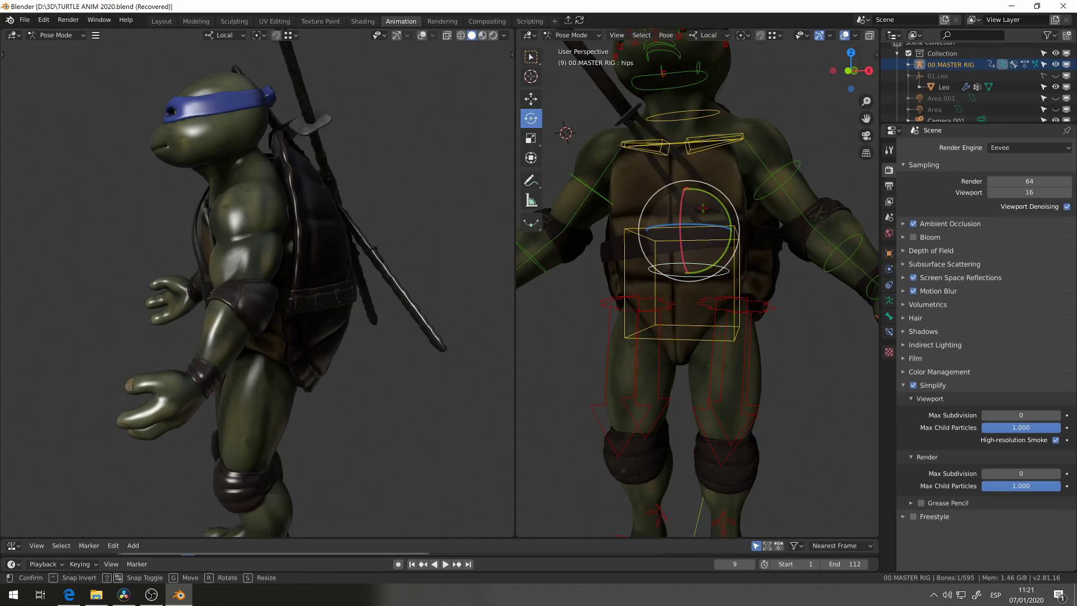
key("r")
key("r")
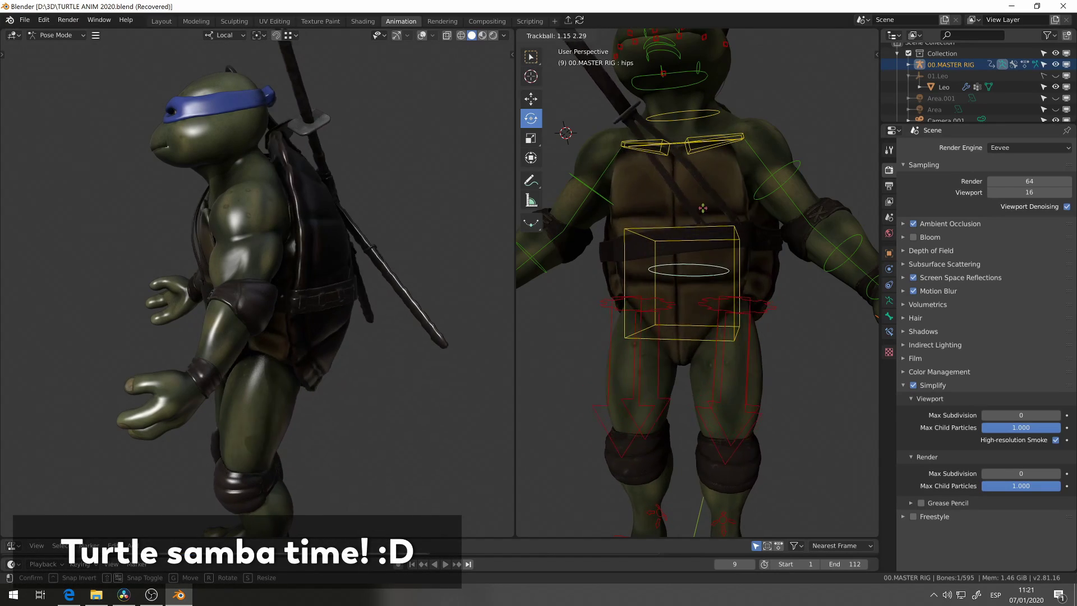
mouse_move(725, 153)
middle_mouse_down()
mouse_move(684, 223)
mouse_move(699, 307)
middle_mouse_up()
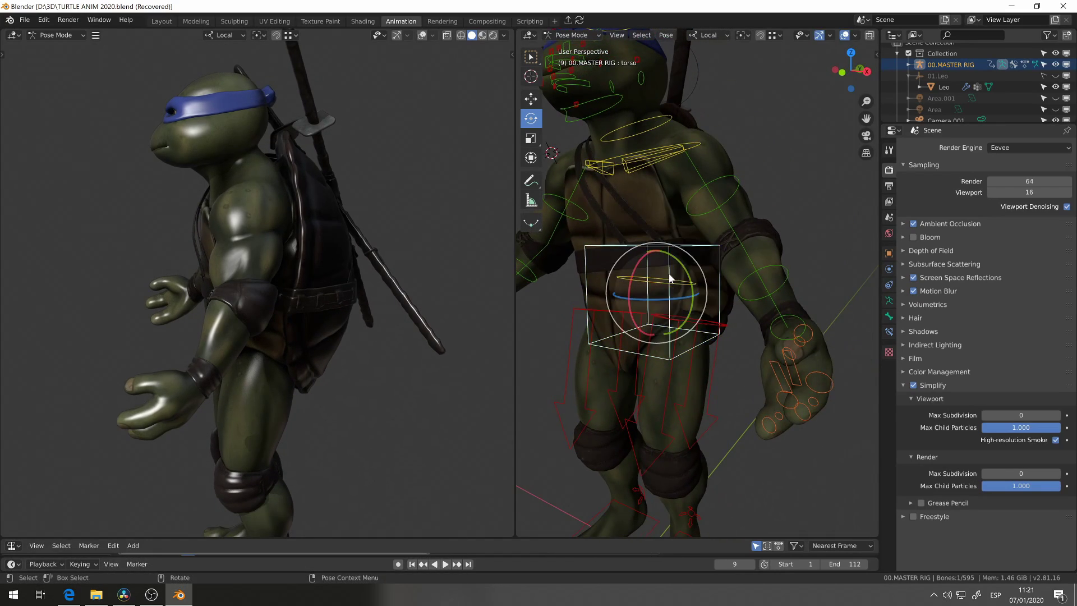
key("r")
key("r")
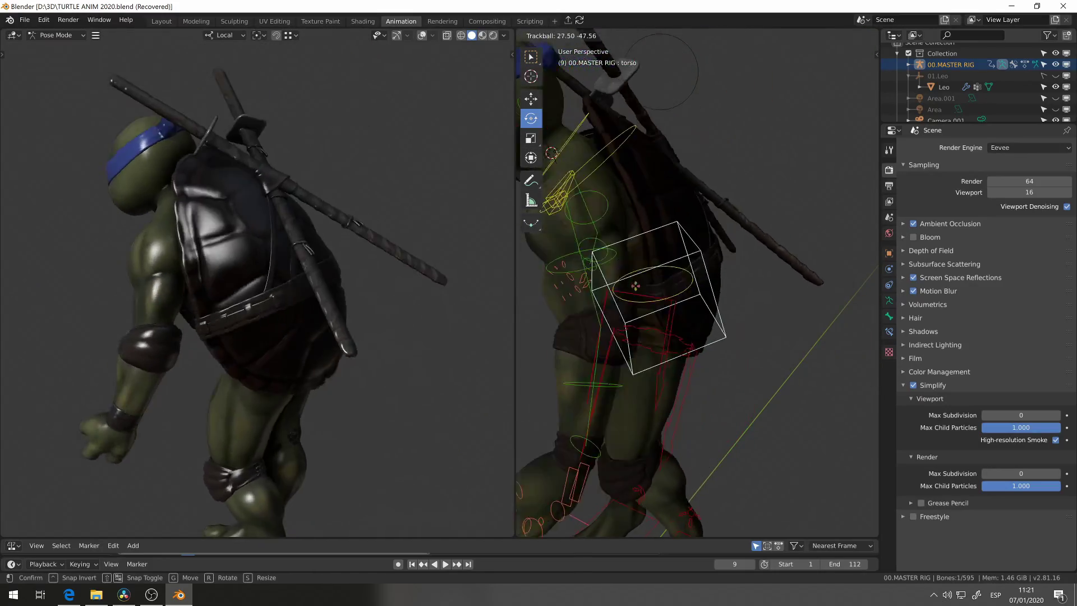
key("Return")
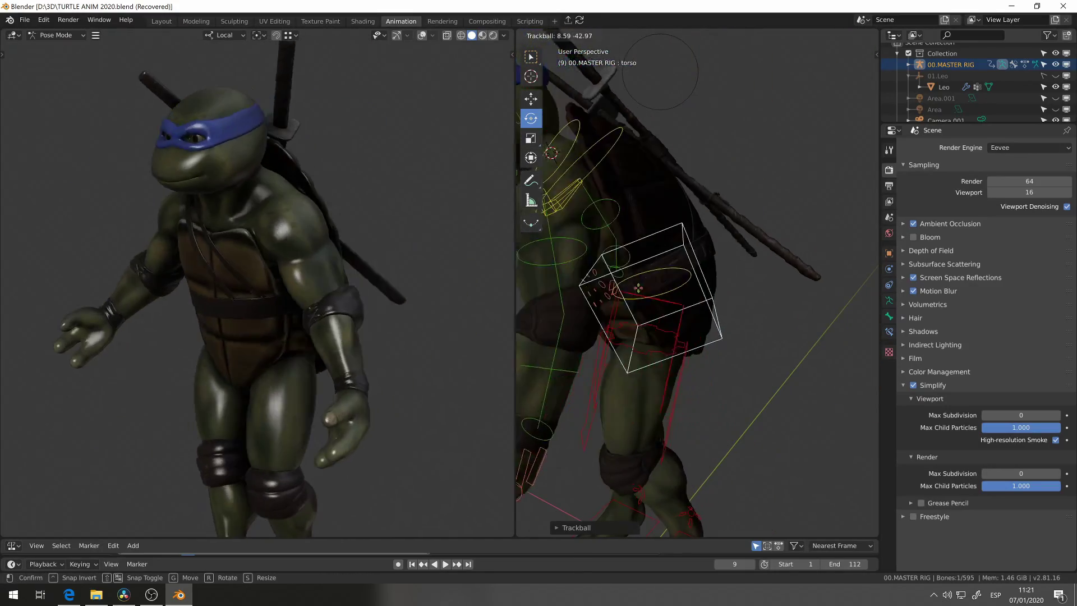
left_click(409, 191)
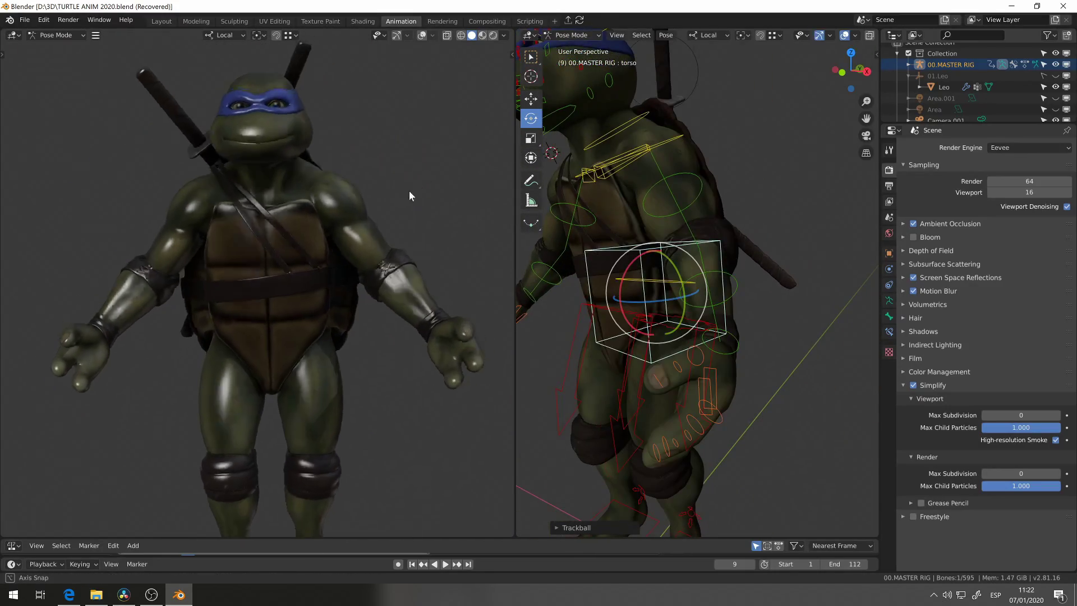
Rotate the head bone and check it from side and front three-quarter views
middle_click_drag(409, 195, 493, 202)
middle_click_drag(617, 225, 679, 235)
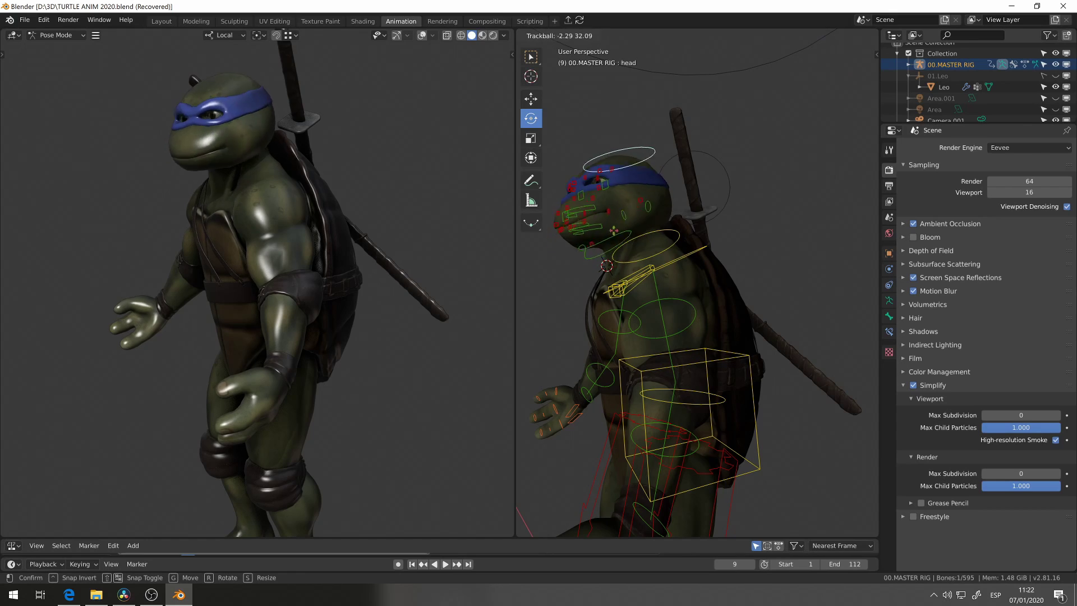
left_click(456, 241)
middle_click_drag(455, 241, 635, 224)
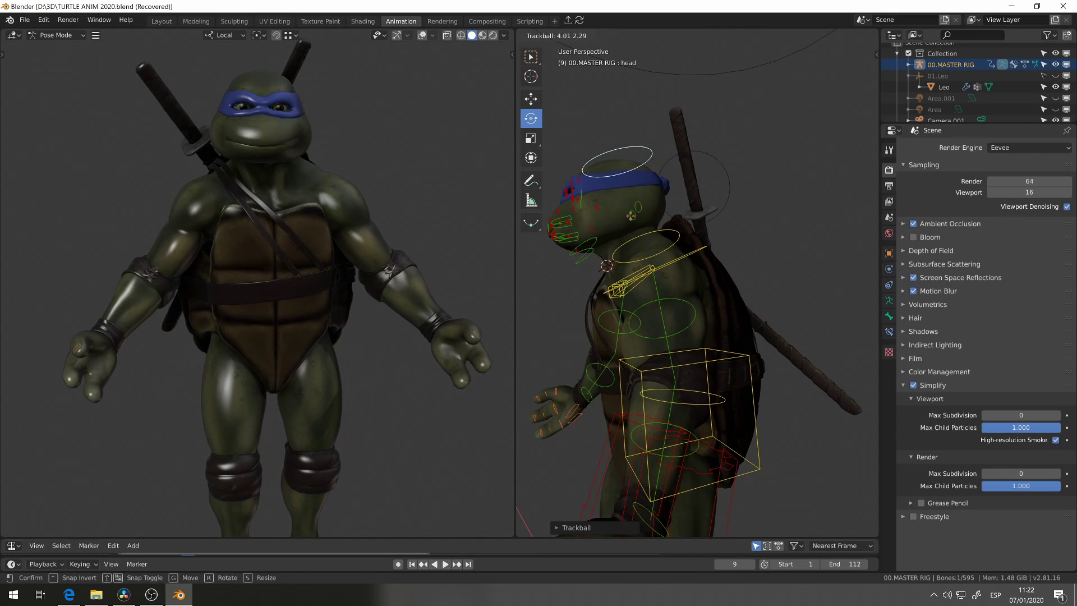
left_click(696, 243)
middle_click_drag(696, 243, 763, 246)
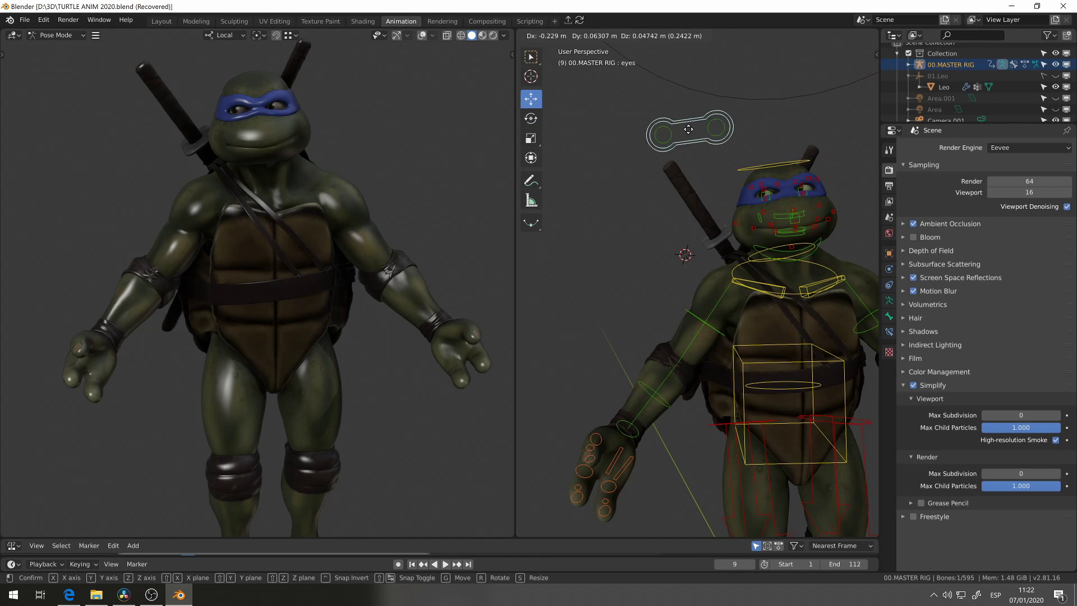
Move the eyes control and orbit both views around Leo's head
left_click(796, 169)
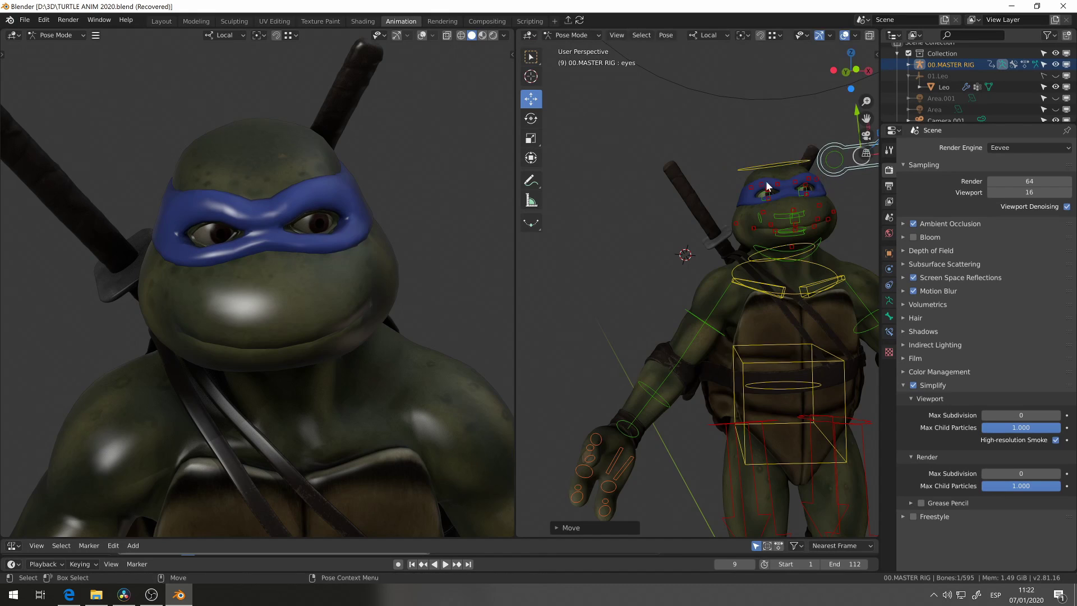
middle_click_drag(768, 186, 708, 261)
scroll(786, 274, "up", 3)
middle_click_drag(787, 274, 561, 281)
middle_click_drag(382, 298, 483, 283)
Rotate the jaw closed and move the left and right lip controls into a grimace
key("shift+space")
key("s")
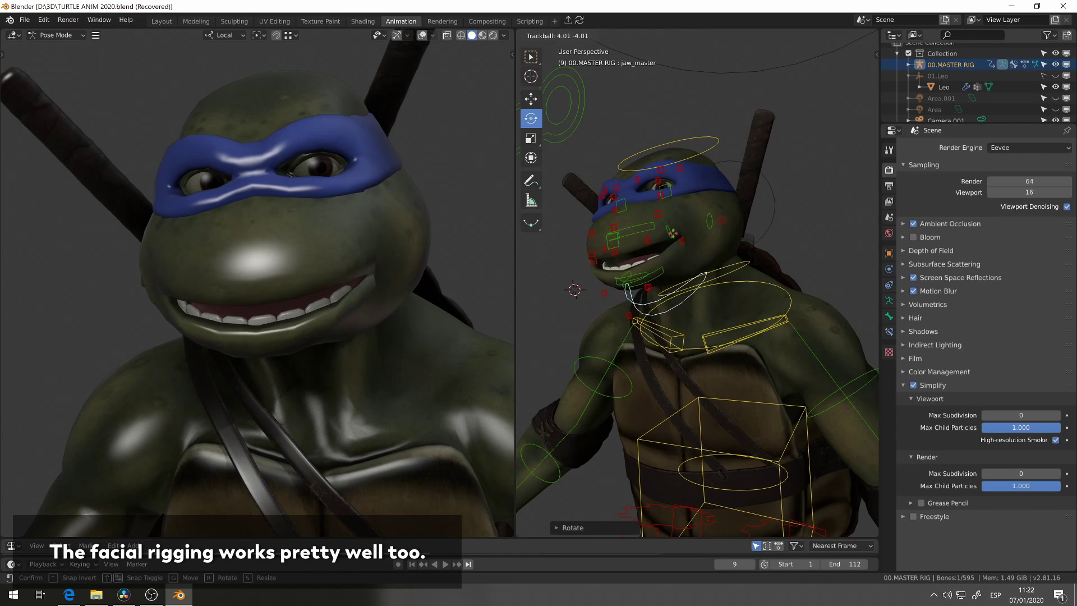
left_click(680, 235)
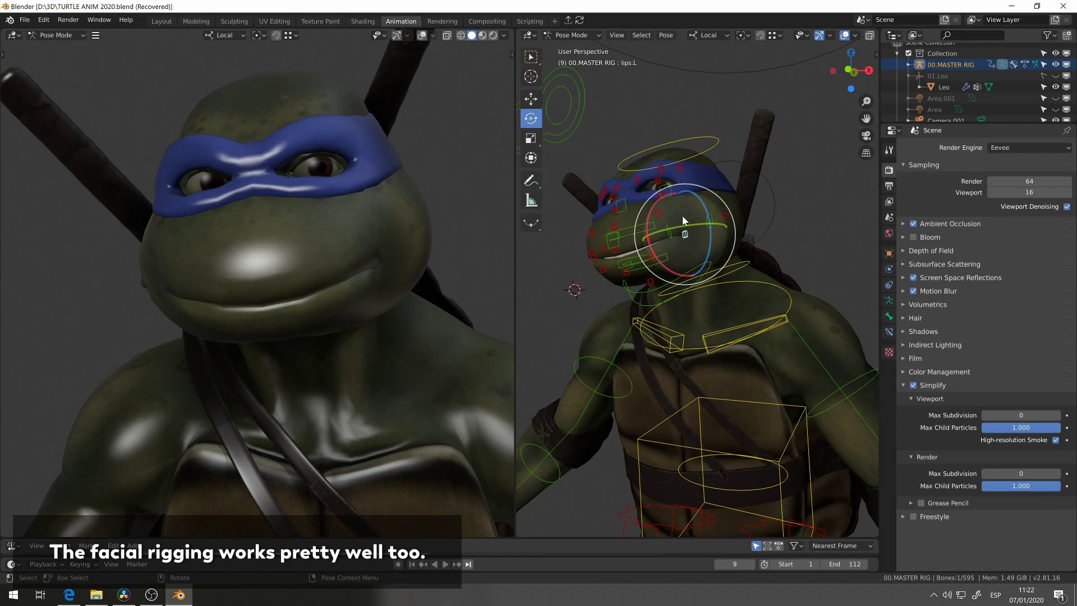
left_click(676, 174)
middle_click_drag(677, 174, 726, 242)
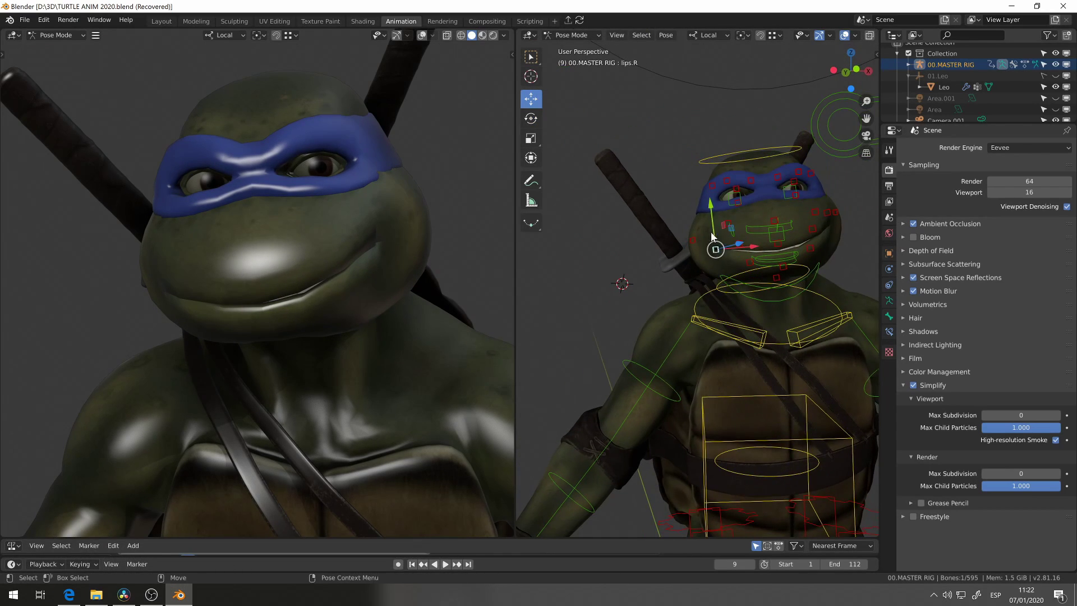
left_click(710, 205)
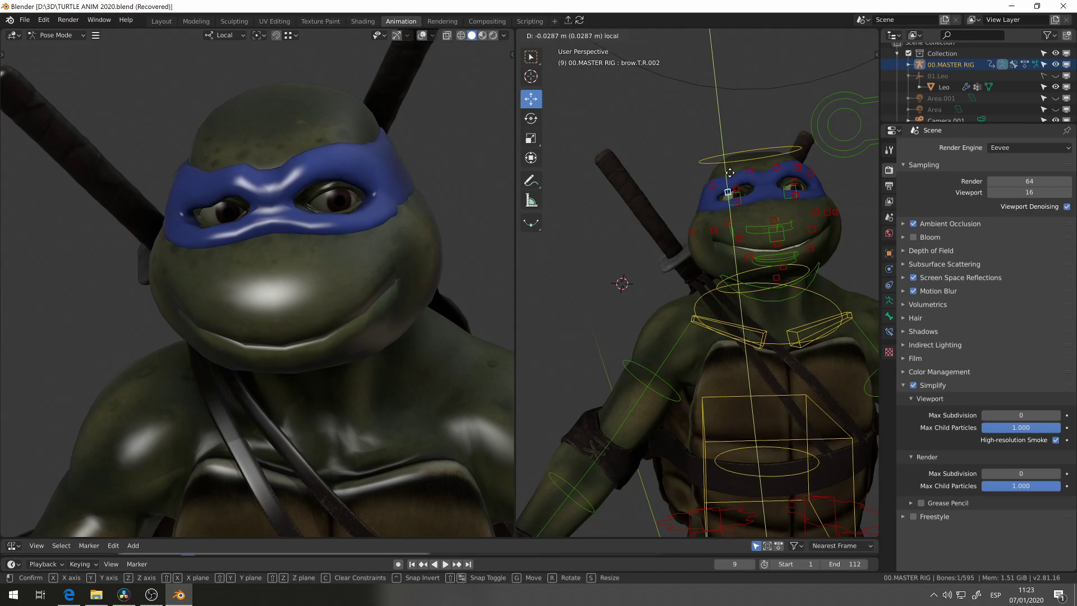
middle_click_drag(425, 310, 460, 281)
middle_click_drag(732, 269, 725, 273)
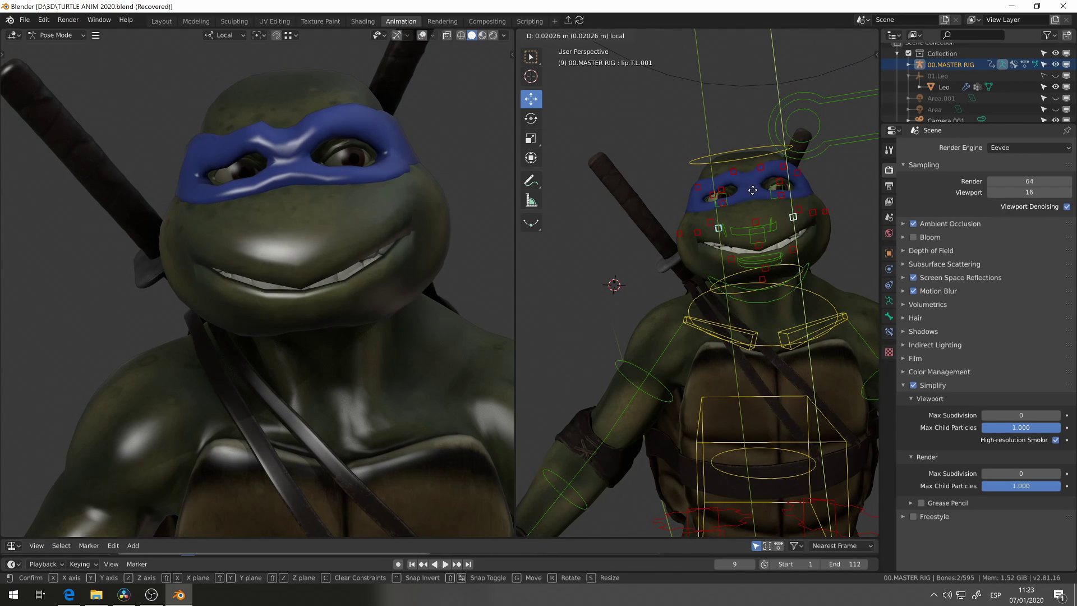
Turn off Simplify and preview the smooth face in Material, then Solid shading
left_click(914, 386)
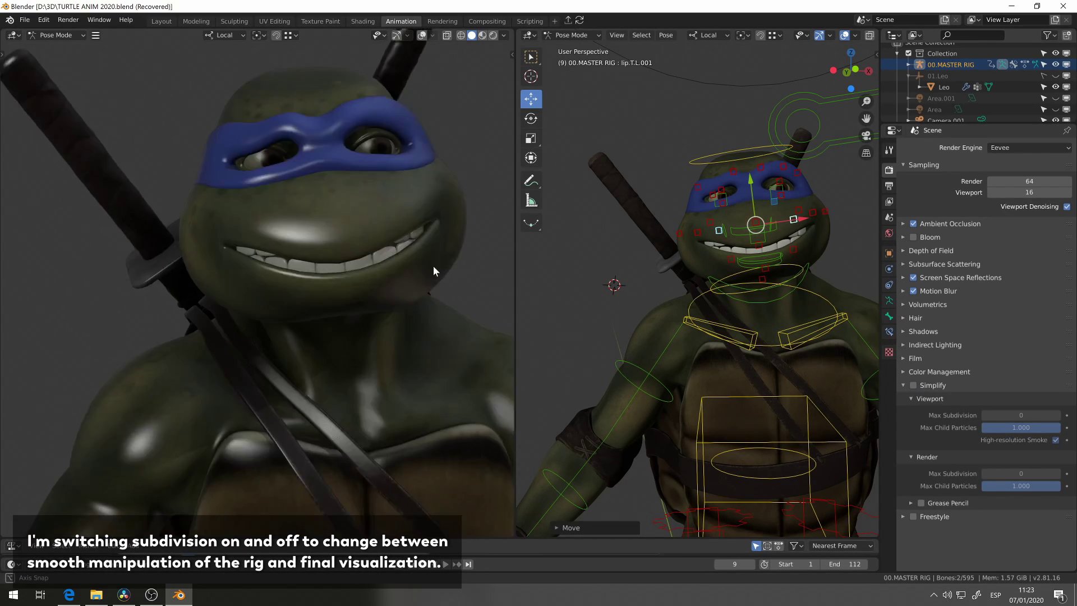
middle_click_drag(433, 266, 408, 268)
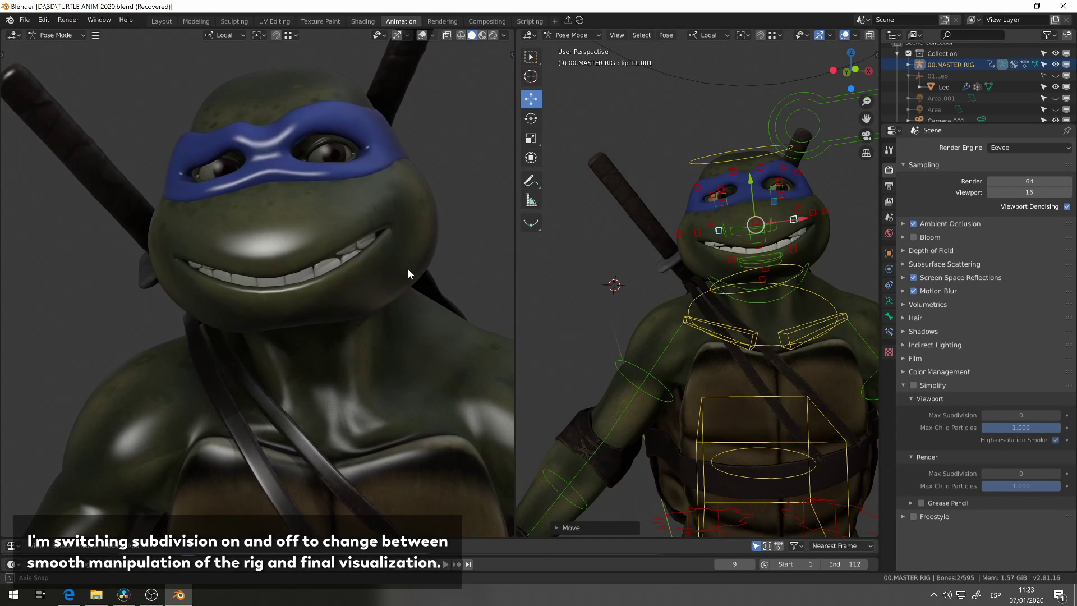
left_click(481, 36)
mouse_move(409, 121)
middle_mouse_down()
mouse_move(434, 132)
mouse_move(420, 135)
mouse_move(454, 84)
middle_mouse_up()
left_click(472, 36)
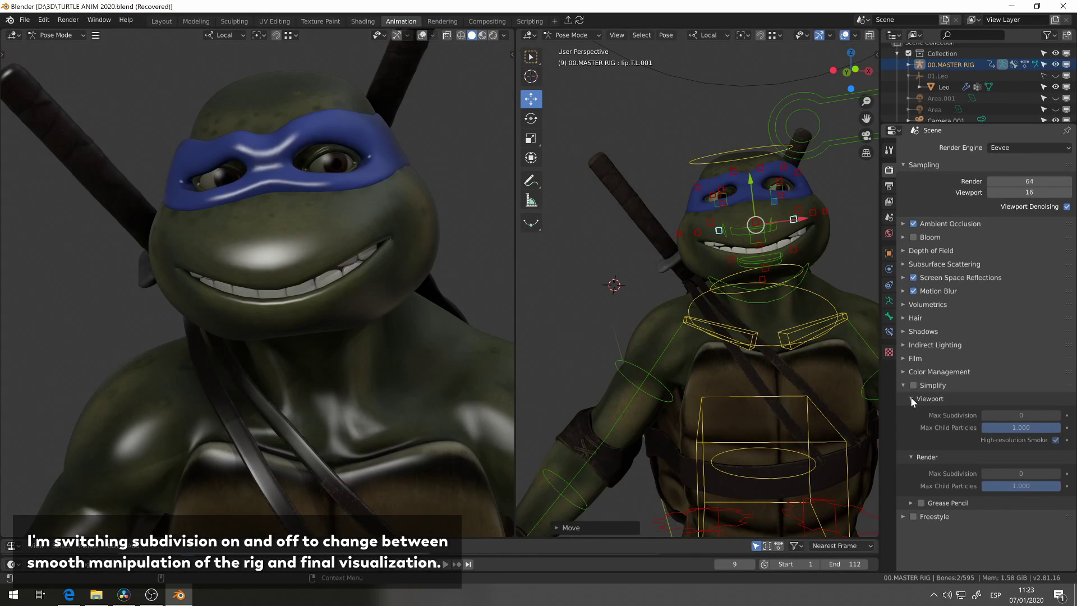
Select the eyes control and move the eye bone to lower the brow
middle_click_drag(746, 230, 785, 227)
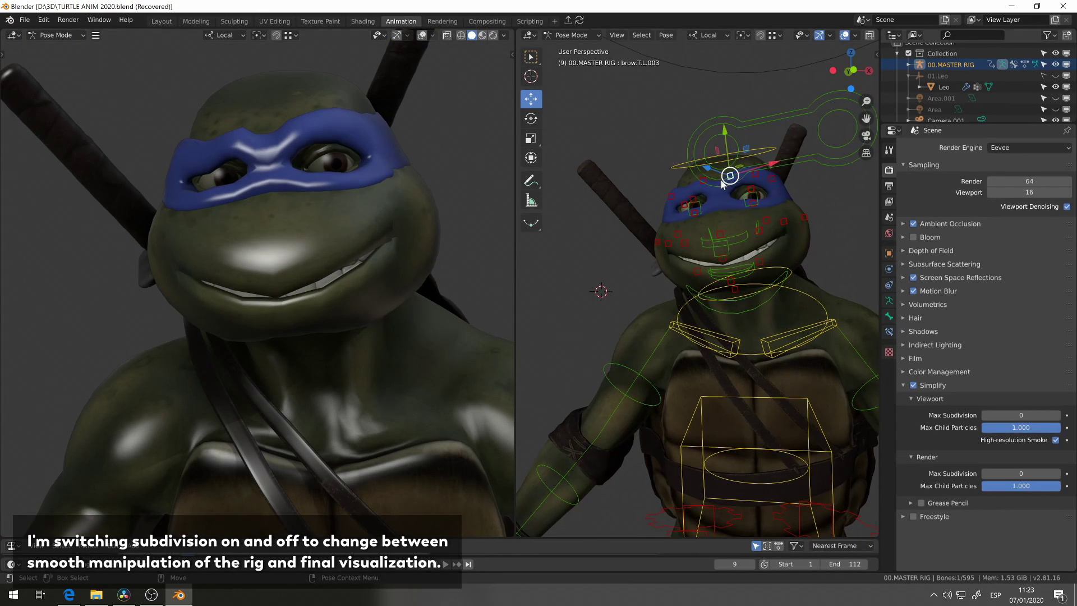
left_click(703, 182, "shift")
scroll(716, 136, "up", 5)
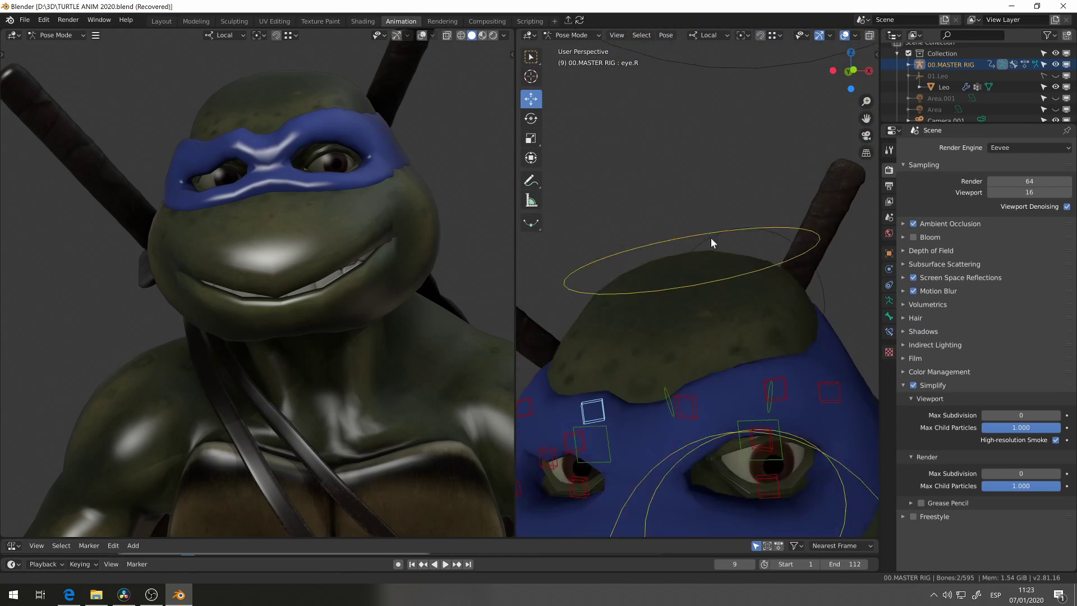
scroll(712, 238, "down", 2)
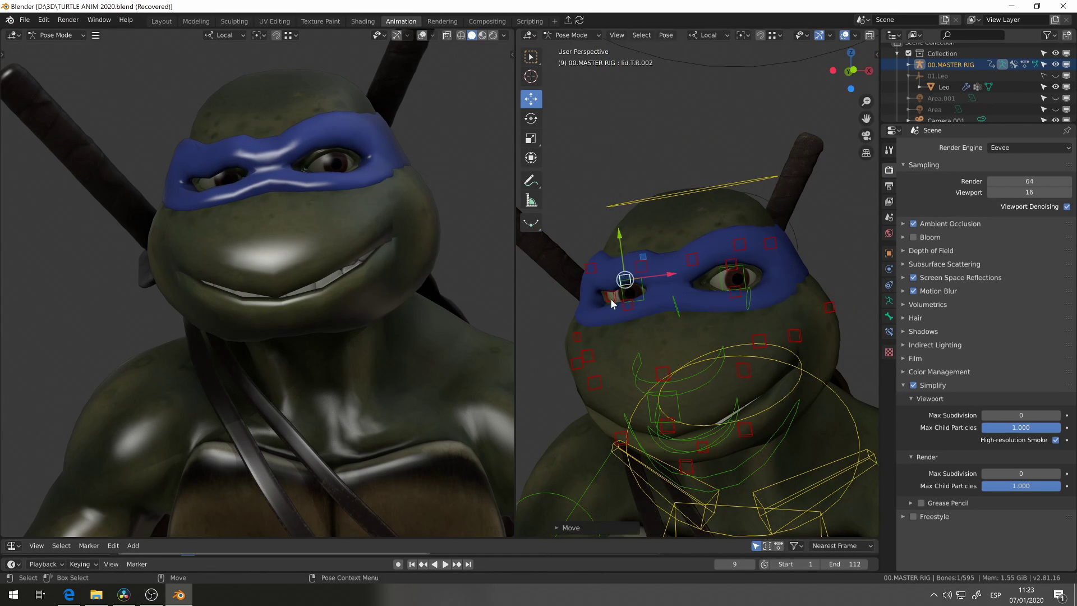
left_click(605, 226)
middle_click_drag(605, 227, 745, 308)
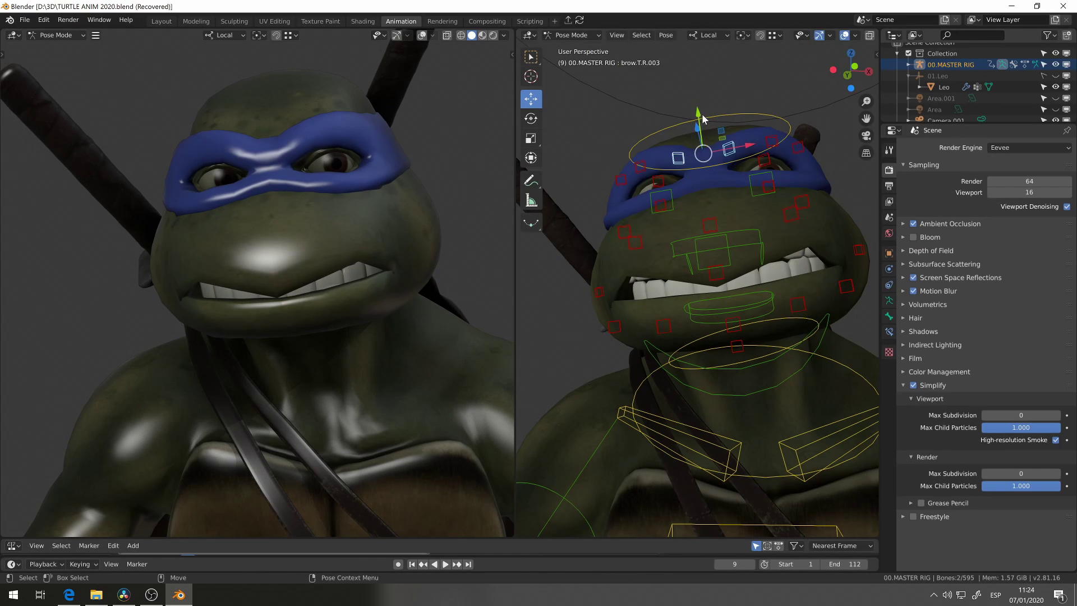
Finish the angry brow, select lip.T and preview full subdivision by toggling Simplify
left_click(706, 141)
left_click(730, 272)
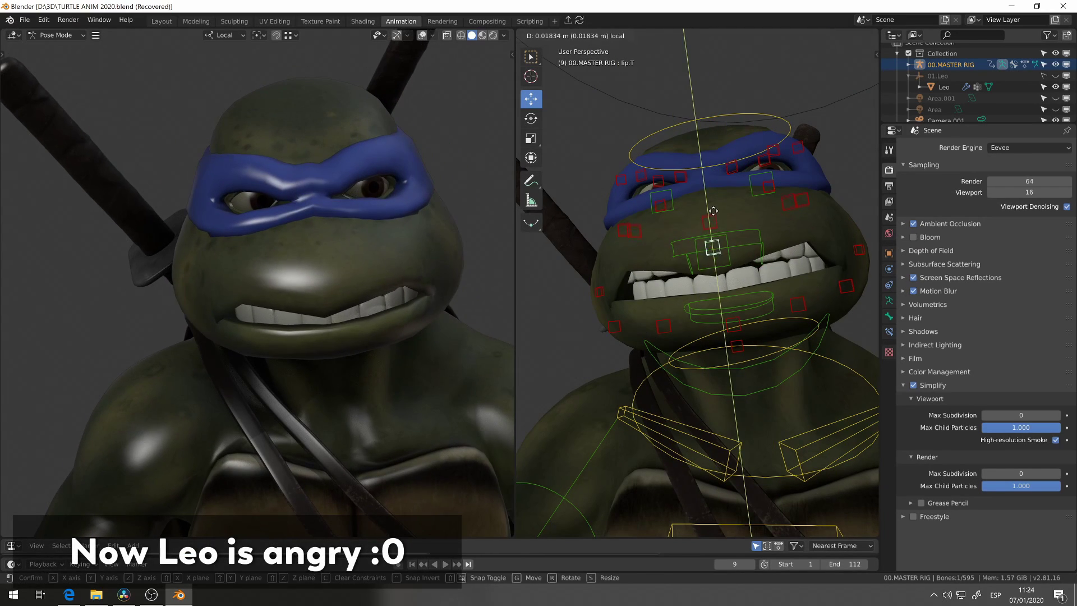
middle_click_drag(416, 270, 456, 277)
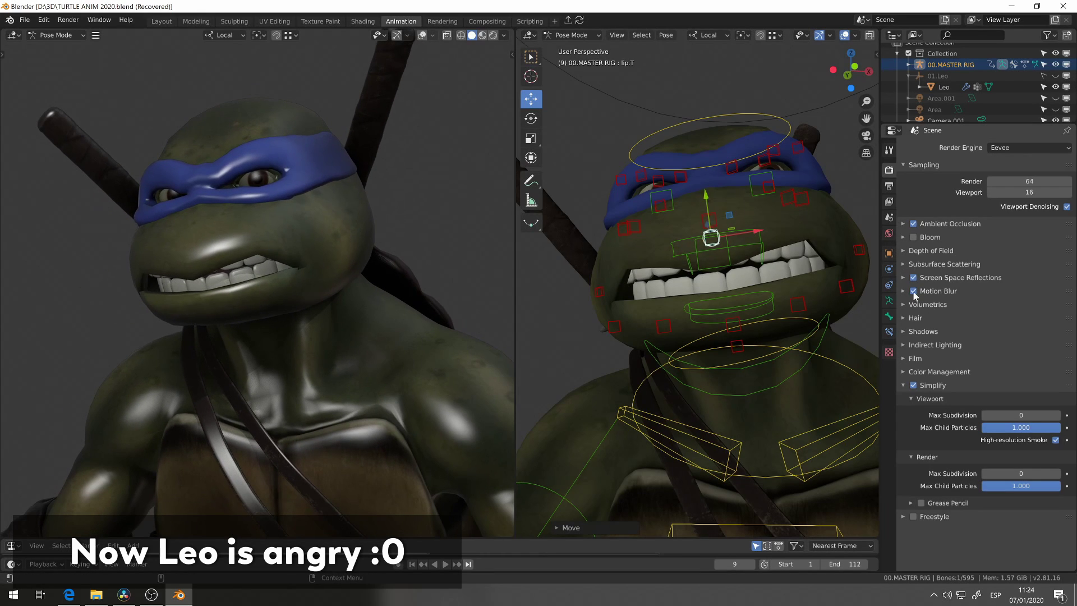
left_click(915, 385)
middle_click_drag(472, 240, 456, 242)
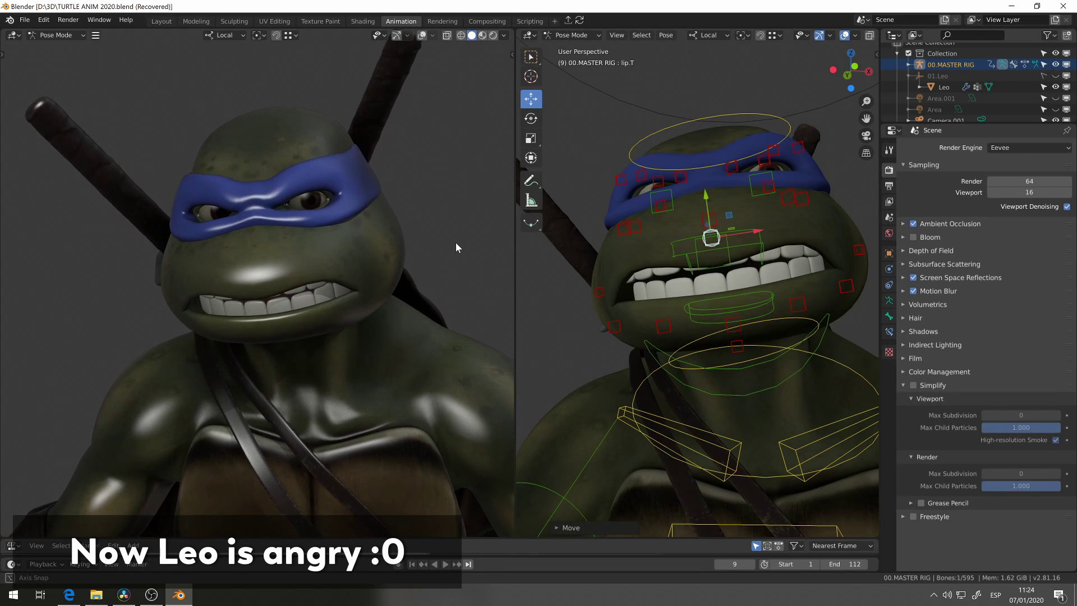
left_click(914, 385)
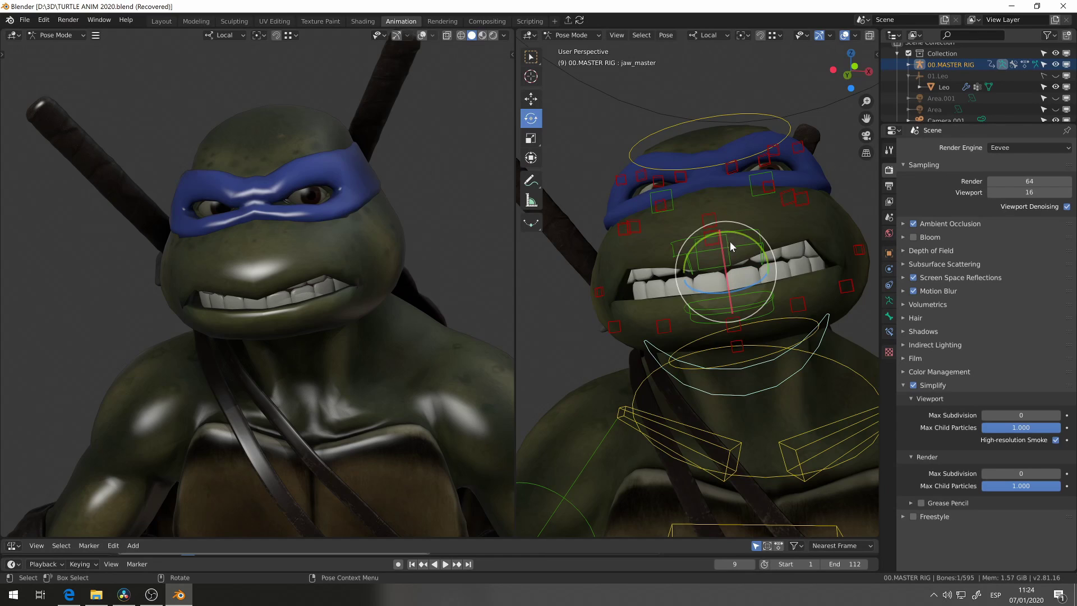
Rotate the jaw open, move lip.T and push the tongue forward between the teeth
left_click_drag(731, 243, 732, 258)
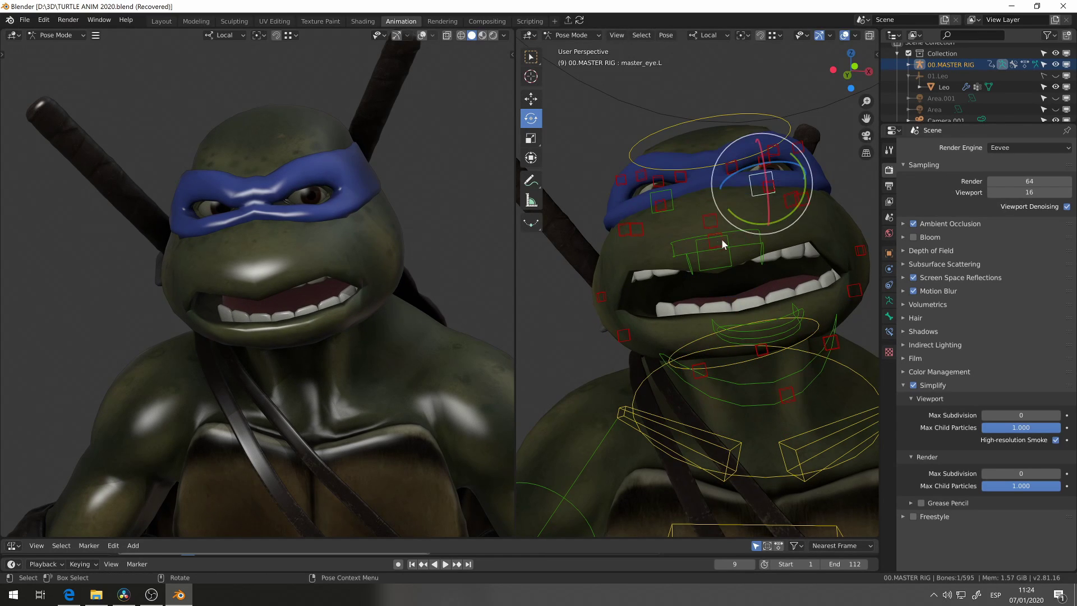
left_click(718, 152)
mouse_move(493, 235)
middle_mouse_down()
mouse_move(444, 249)
mouse_move(468, 262)
mouse_move(451, 253)
mouse_move(438, 264)
middle_mouse_up()
mouse_move(425, 257)
middle_mouse_down("ctrl")
mouse_move(386, 258)
mouse_move(705, 358)
mouse_move(806, 330)
middle_mouse_up("ctrl")
left_click(914, 386)
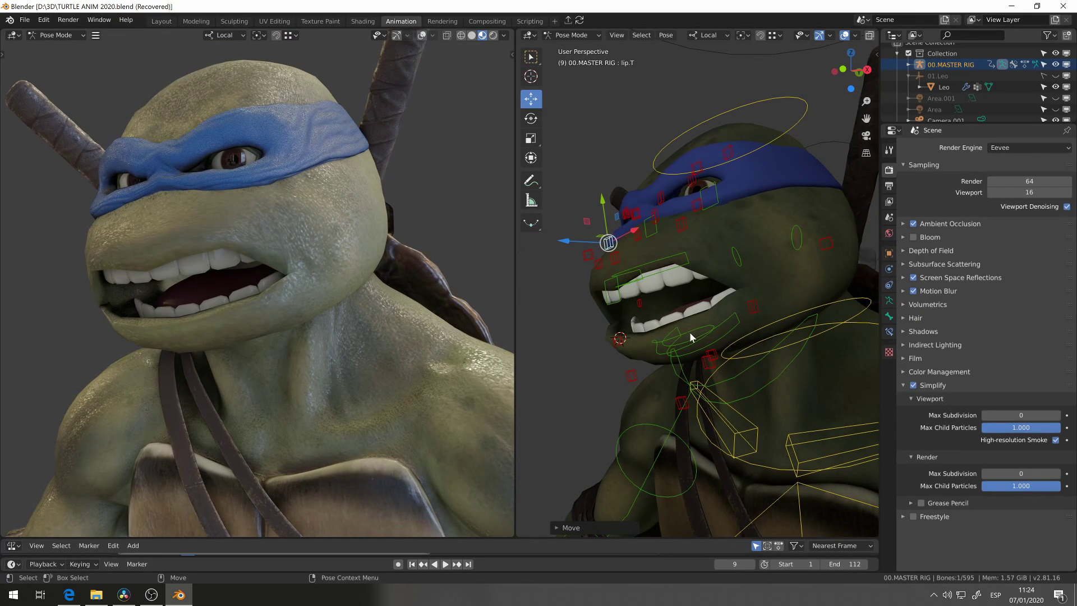
left_click(471, 37)
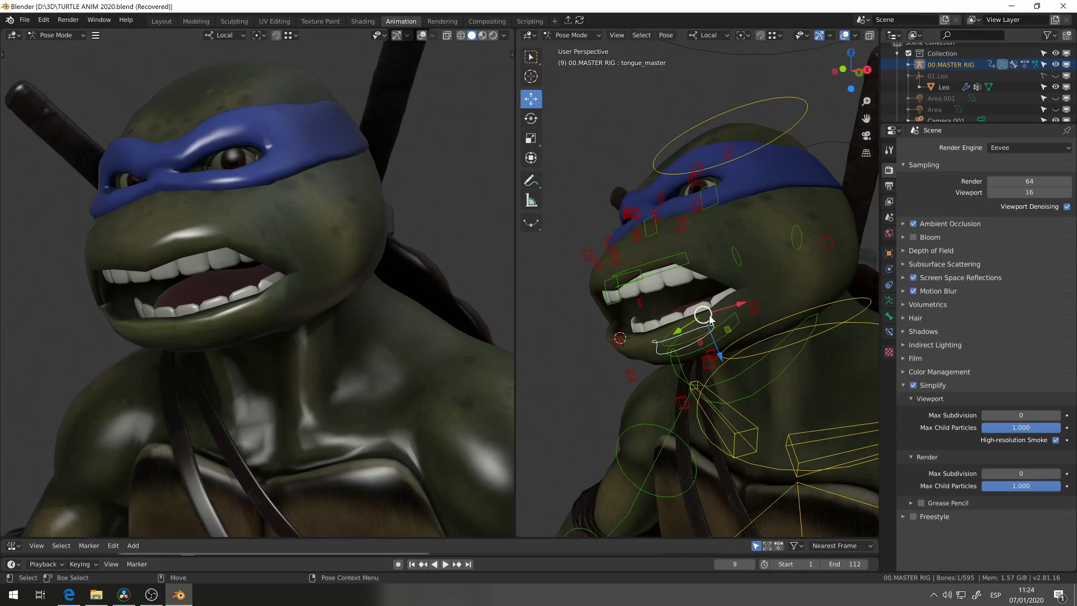
mouse_move(703, 313)
left_mouse_down()
mouse_move(661, 275)
mouse_move(584, 312)
mouse_move(658, 292)
left_mouse_up()
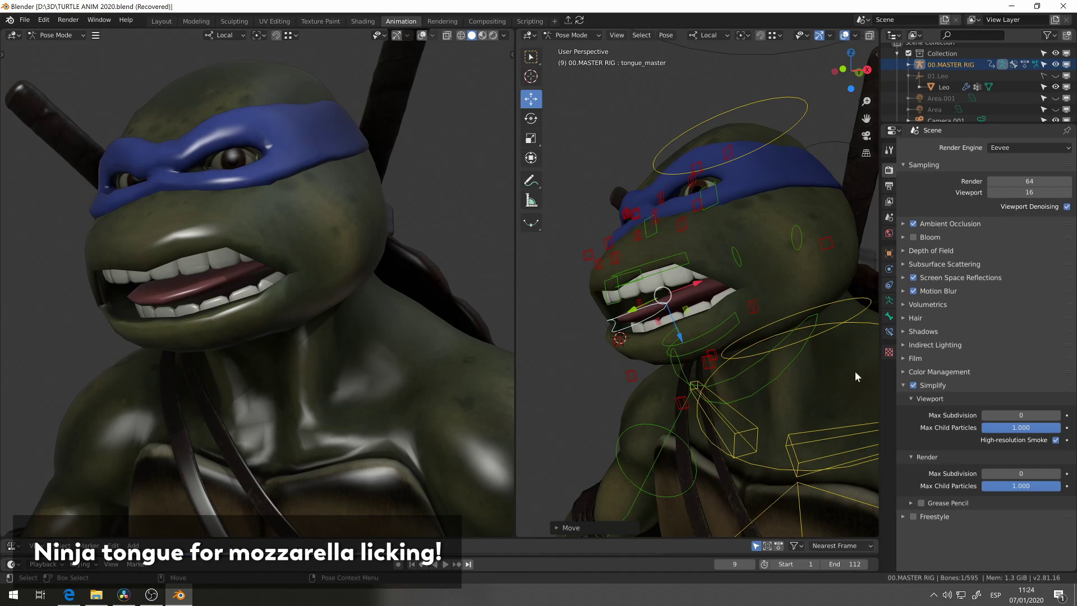
left_click(913, 385)
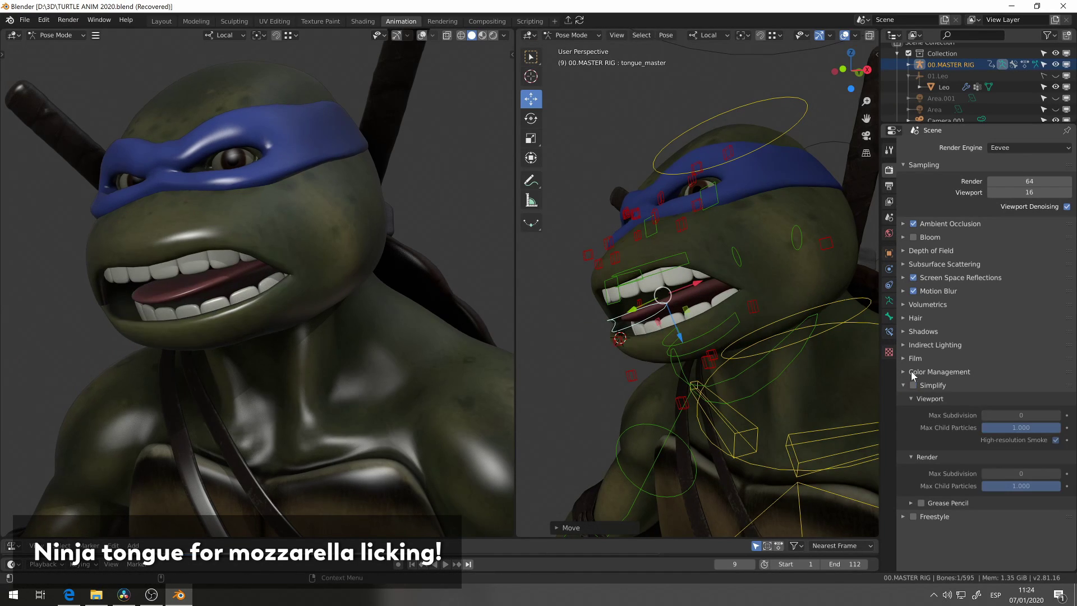
Box-select the rig's body bones and apply the stored Bad pose from Pose Library
left_click(482, 36)
scroll(391, 146, "down", 2)
scroll(396, 277, "down", 4)
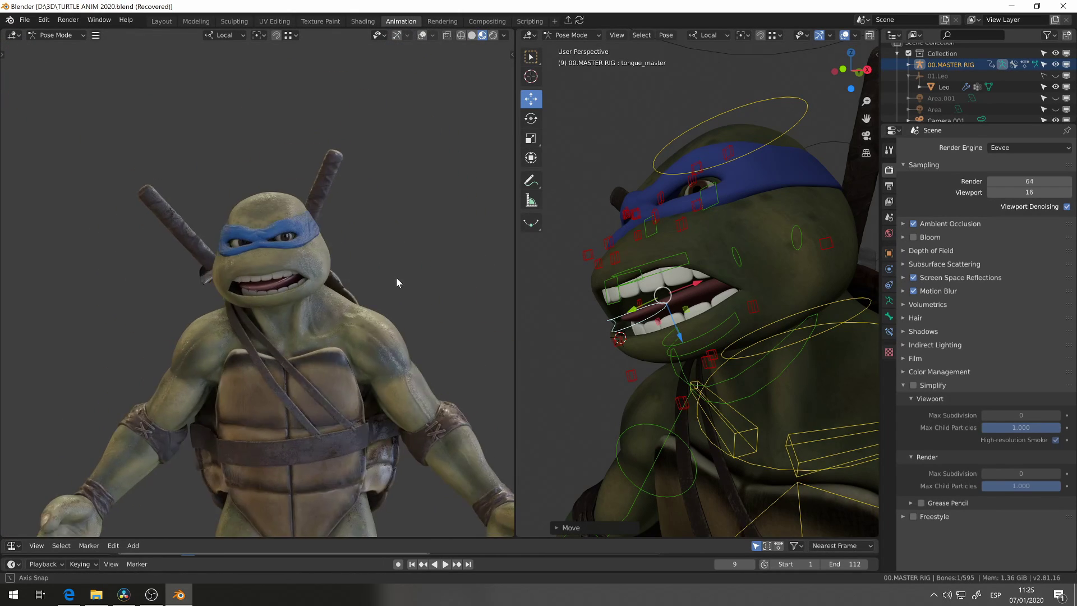
scroll(377, 258, "up", 1)
scroll(690, 240, "down", 2)
scroll(628, 381, "down", 3)
scroll(607, 506, "down", 2)
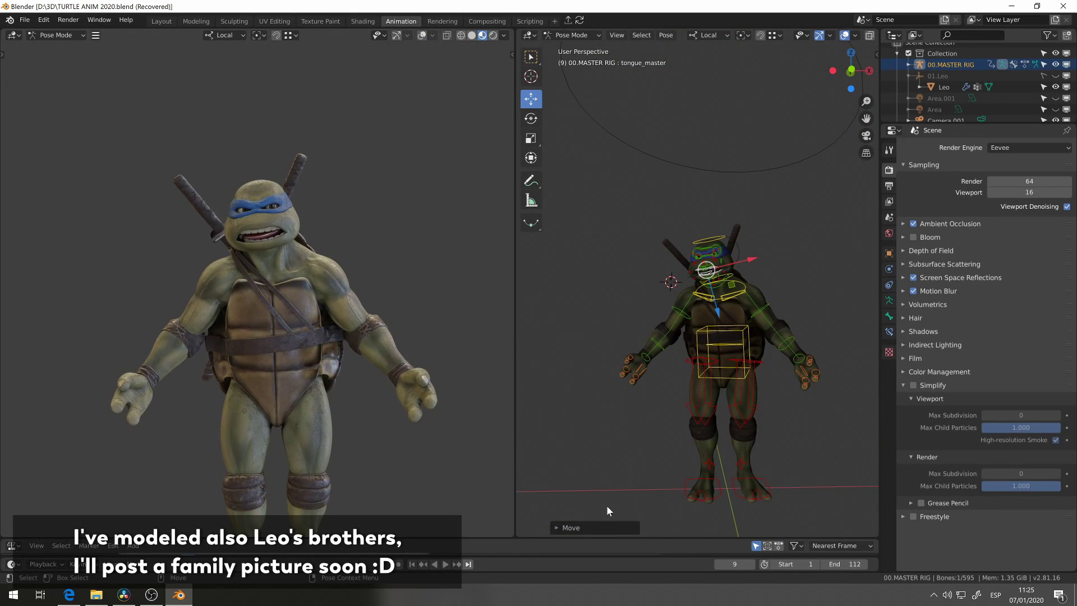
mouse_move(581, 512)
left_mouse_down()
mouse_move(858, 331)
mouse_move(853, 288)
left_mouse_up()
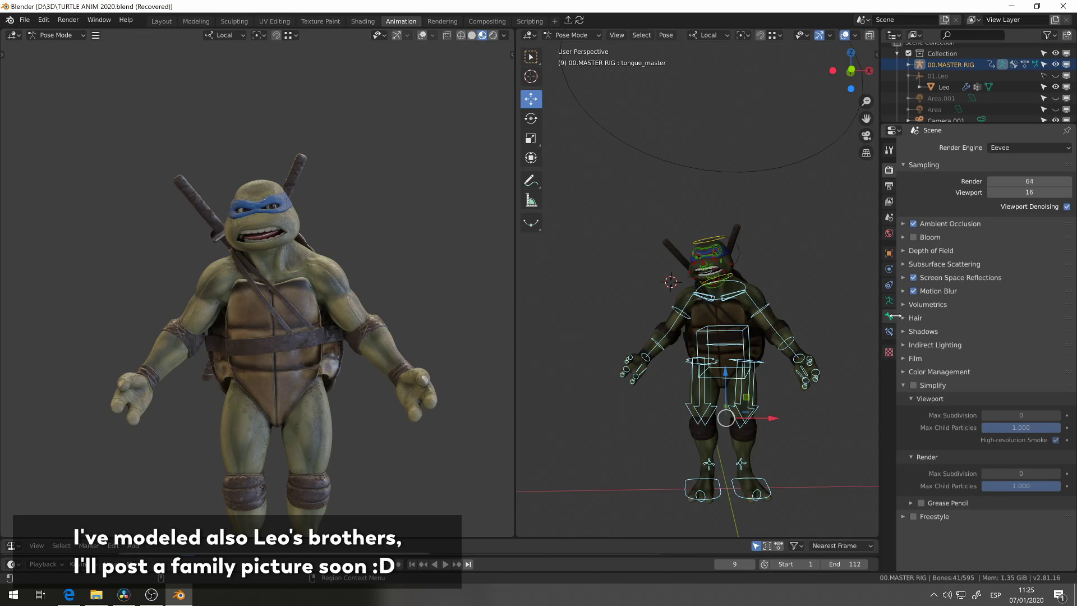
left_click(889, 300)
left_click(1019, 321)
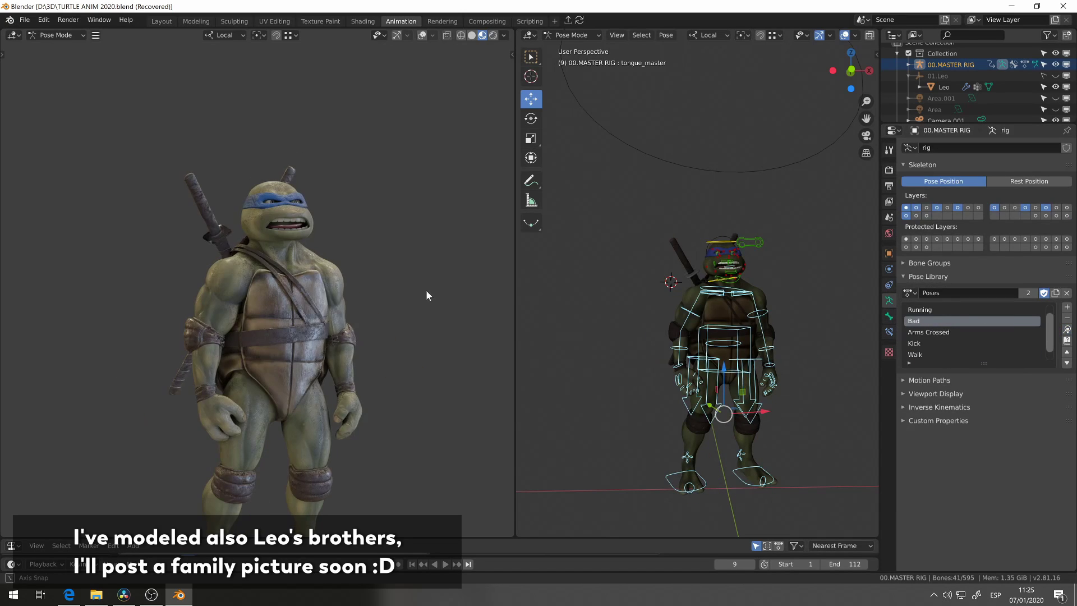
Apply the stored Arms Crossed pose and orbit around Leo to view it
scroll(376, 234, "up", 2)
scroll(352, 254, "up", 3)
scroll(347, 336, "down", 5)
middle_click_drag(345, 381, 360, 353)
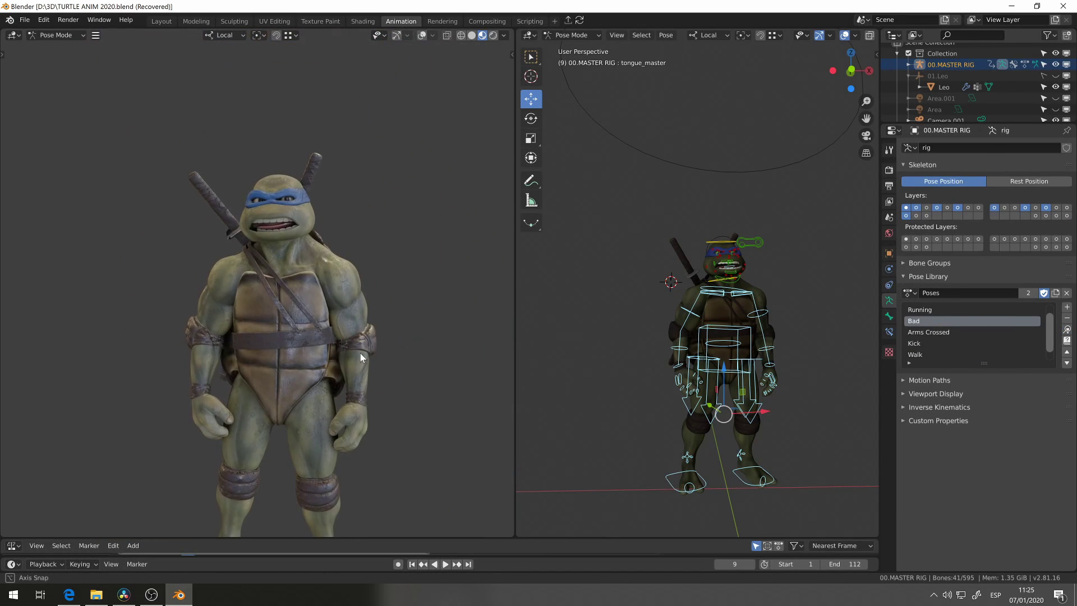
middle_click_drag(388, 261, 410, 245)
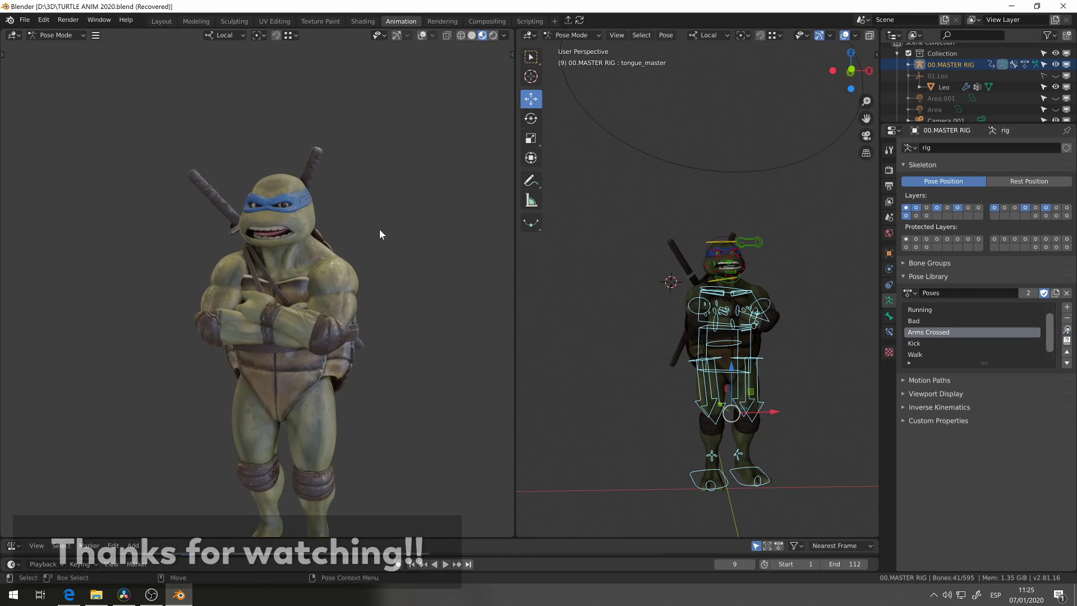
scroll(392, 219, "up", 3)
scroll(359, 224, "up", 2)
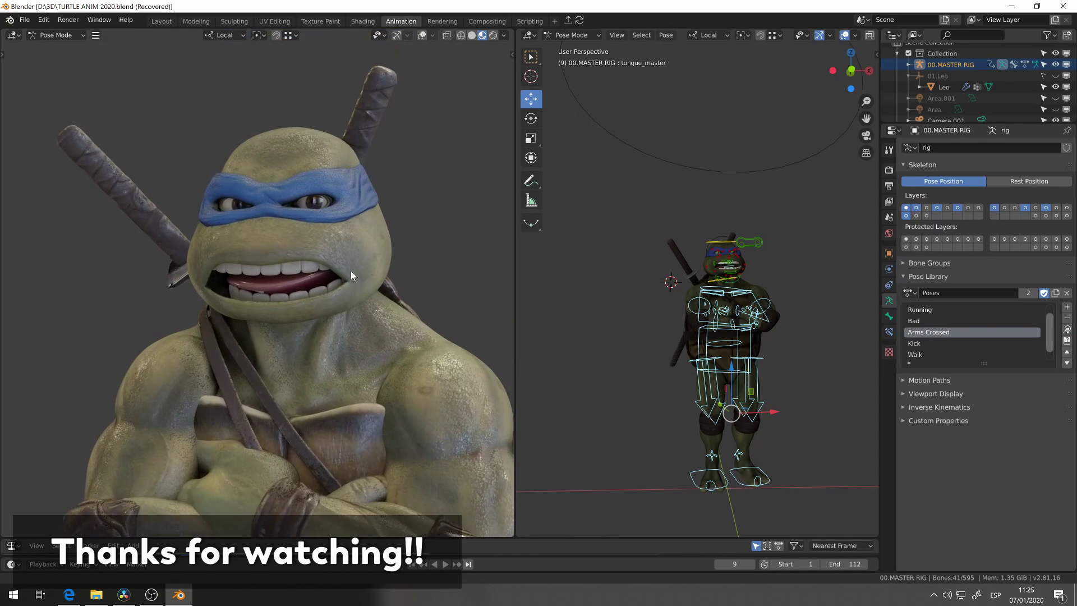
scroll(348, 264, "up", 2)
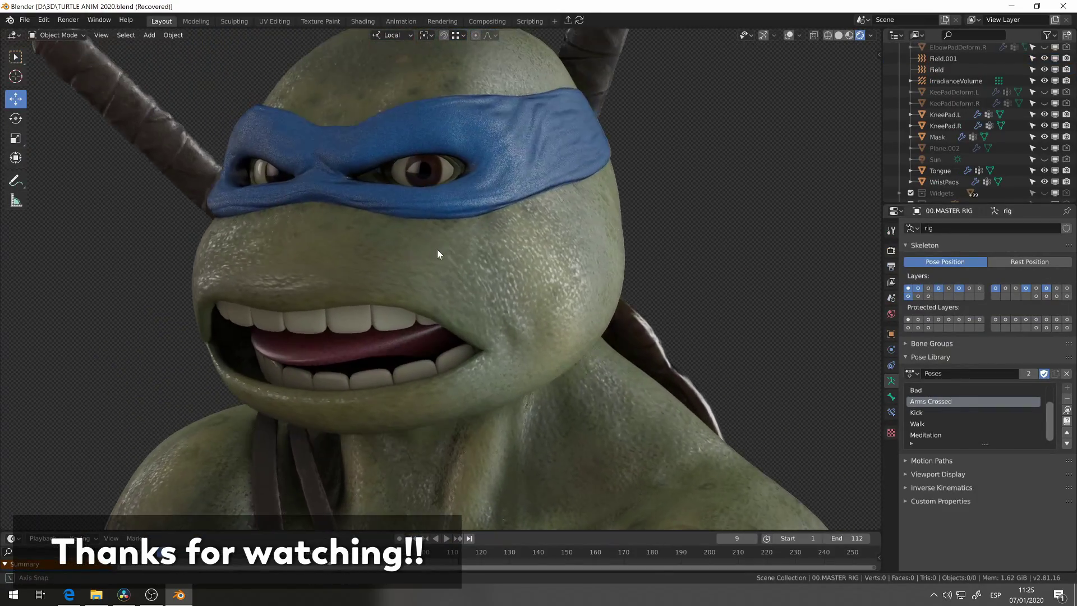
middle_click_drag(437, 250, 432, 233)
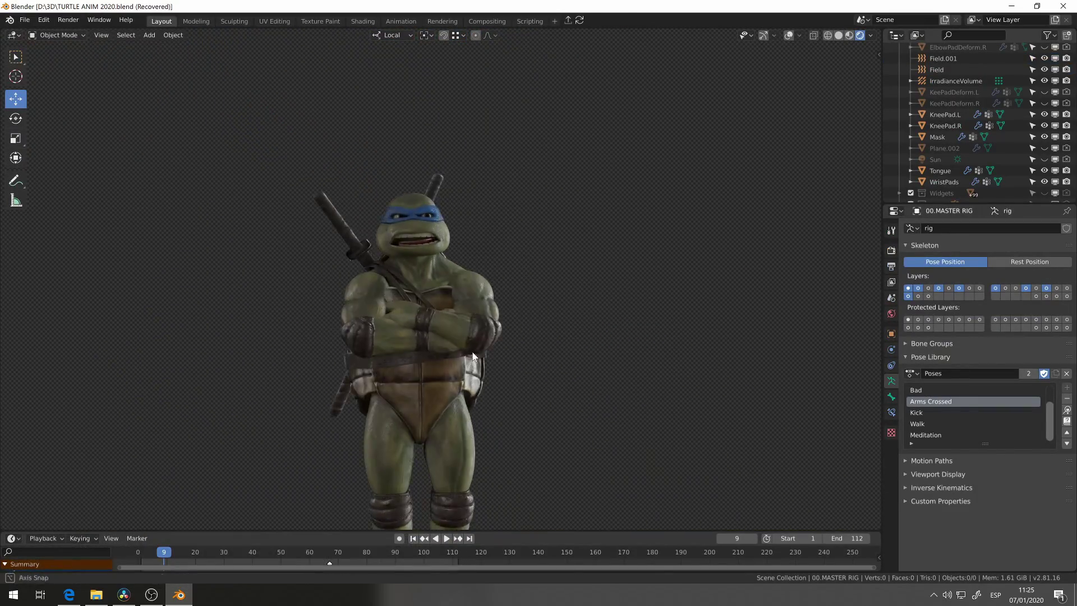